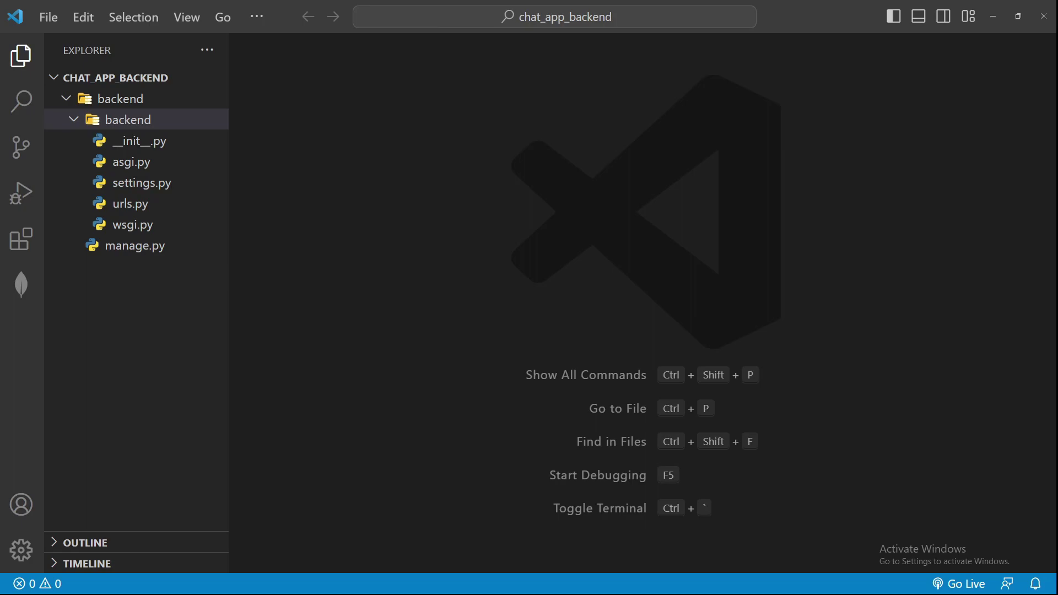
Switch to Microsoft Store and search it for "linux"
mouse_move(515, 584)
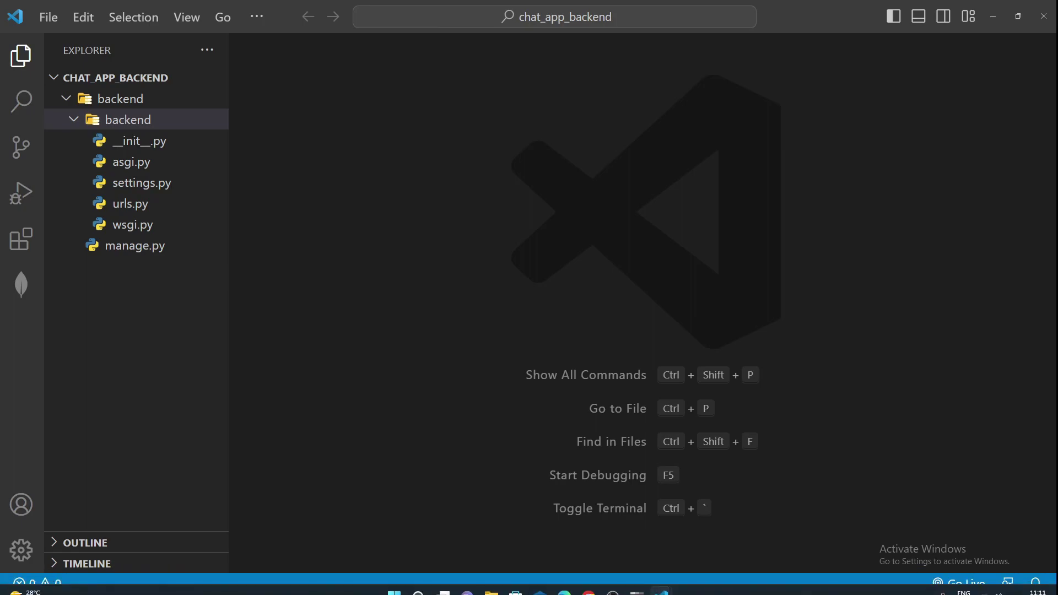
click(515, 582)
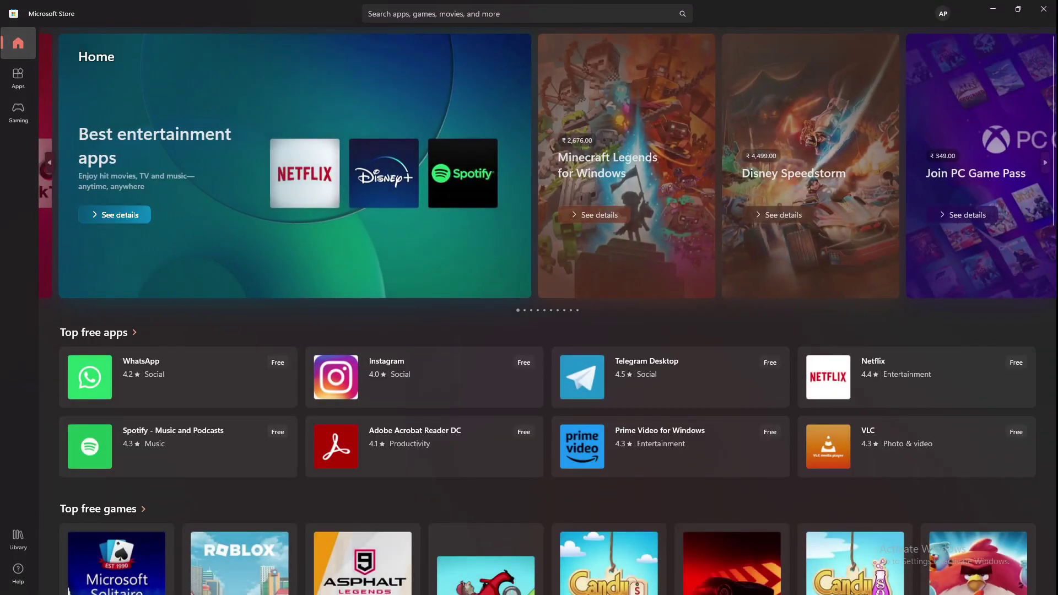
key(ctrl+f)
text(linux)
key(Return)
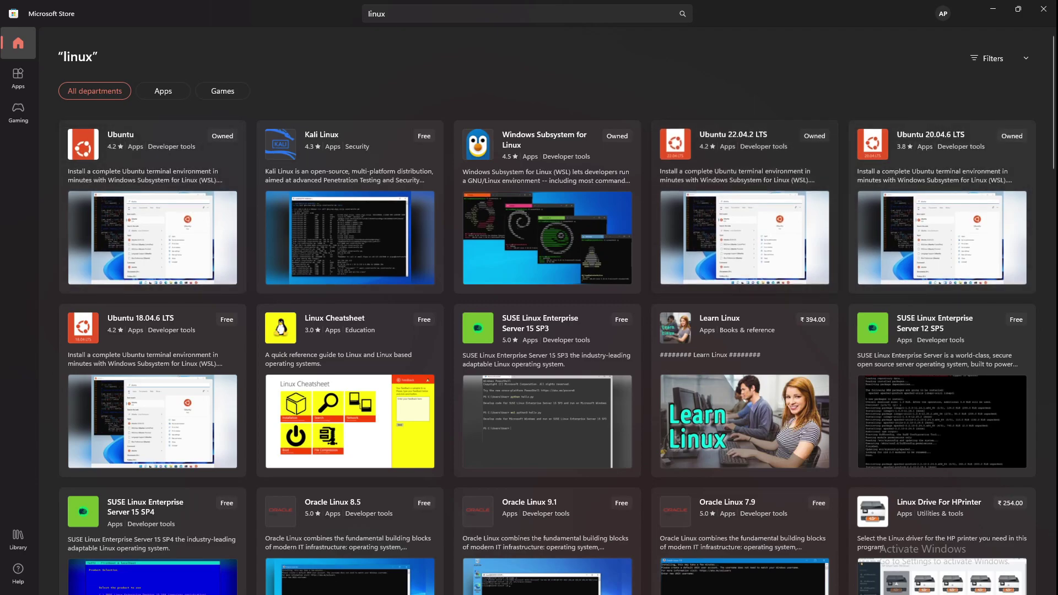
View the Ubuntu 22.04.2 LTS store page, return to the results and open the Ubuntu 20.04.6 LTS page
click(744, 236)
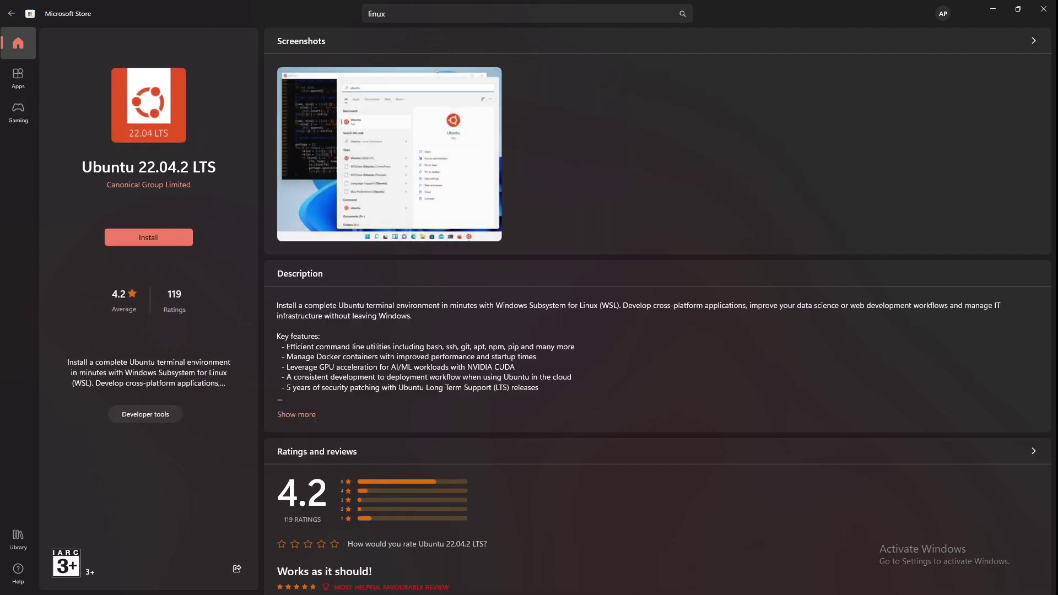
click(12, 13)
click(931, 237)
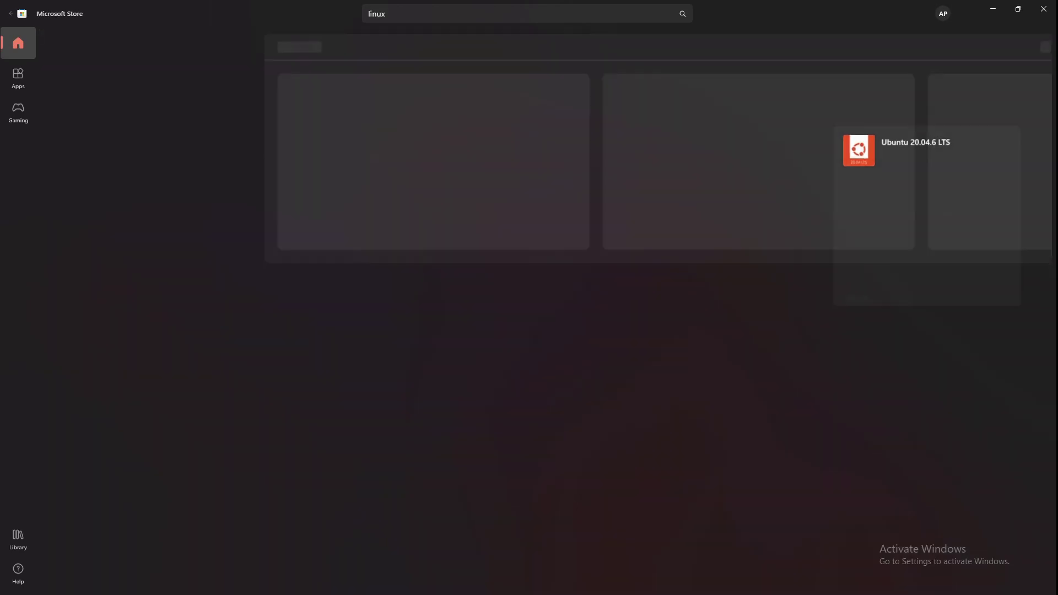
Find the installed Ubuntu 20.04.6 LTS app through Windows search, launch it and maximize its terminal window
click(418, 582)
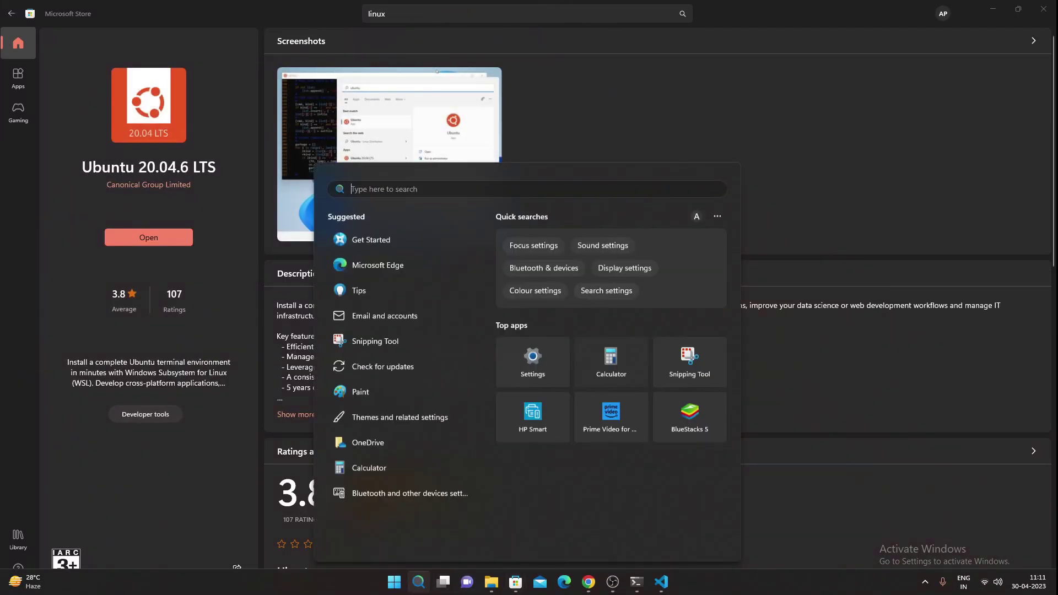
text(ubuntu 20.04.6 LTS)
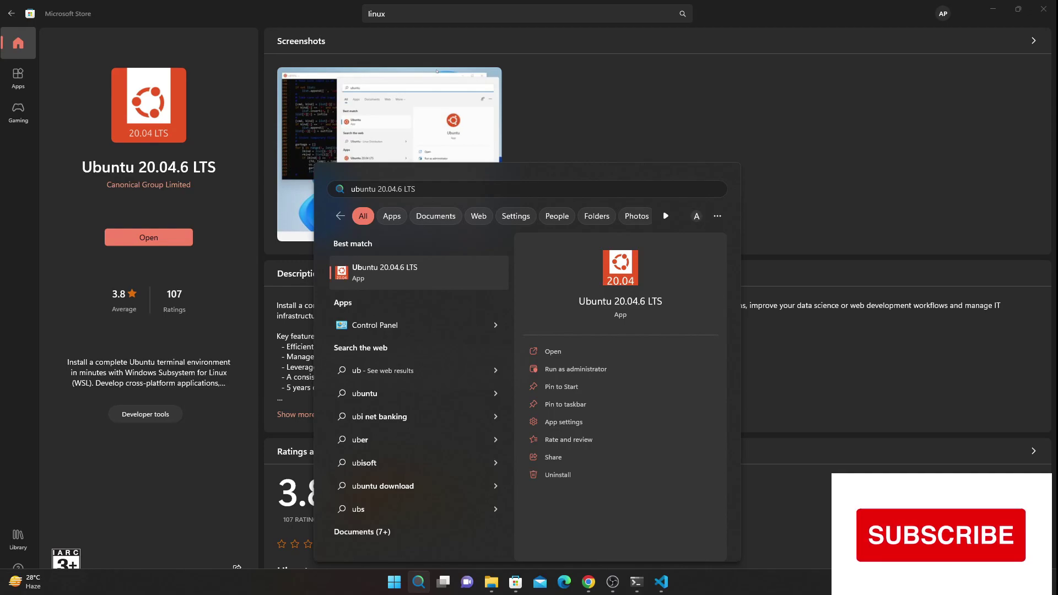
key(Return)
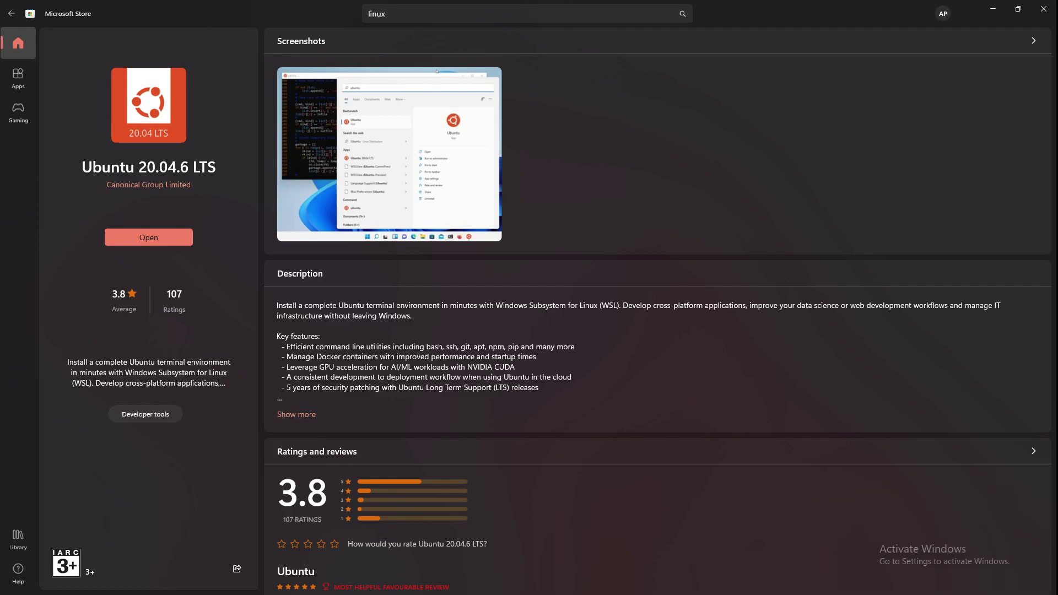
click(418, 582)
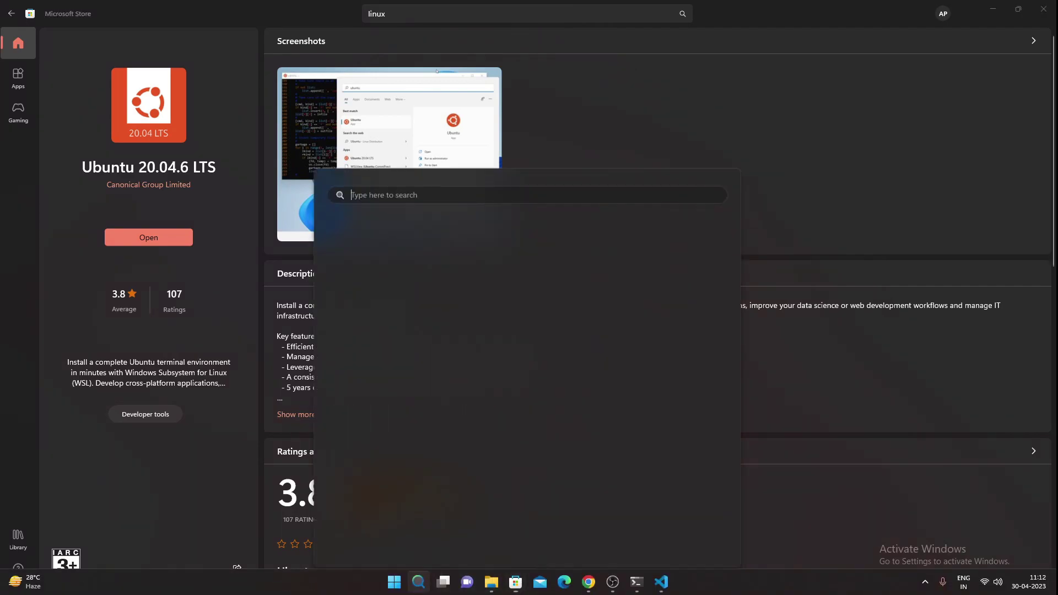
text(ubuntu 20.04.6 LTS)
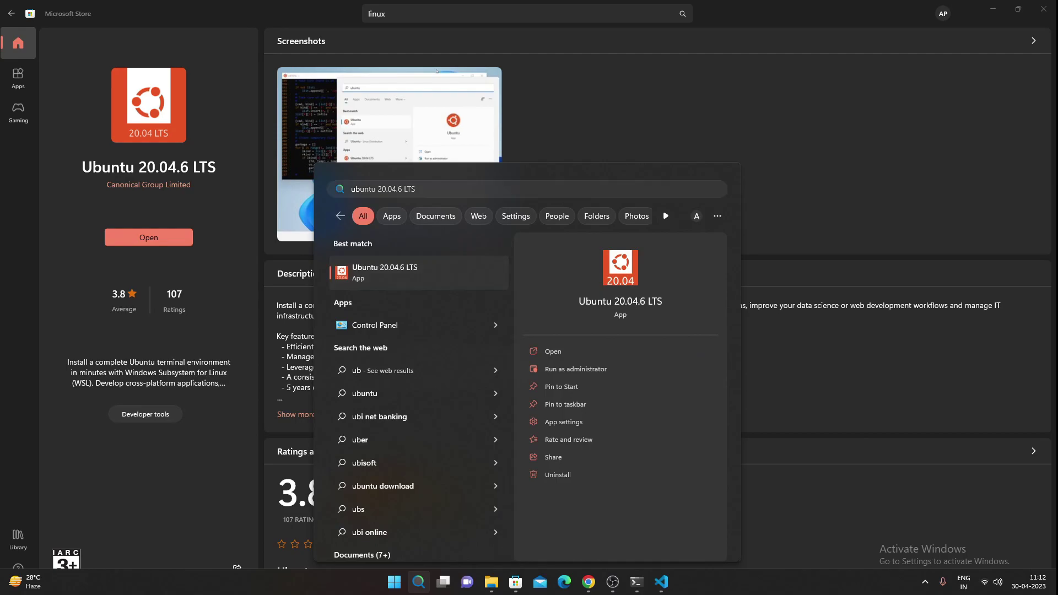
key(Return)
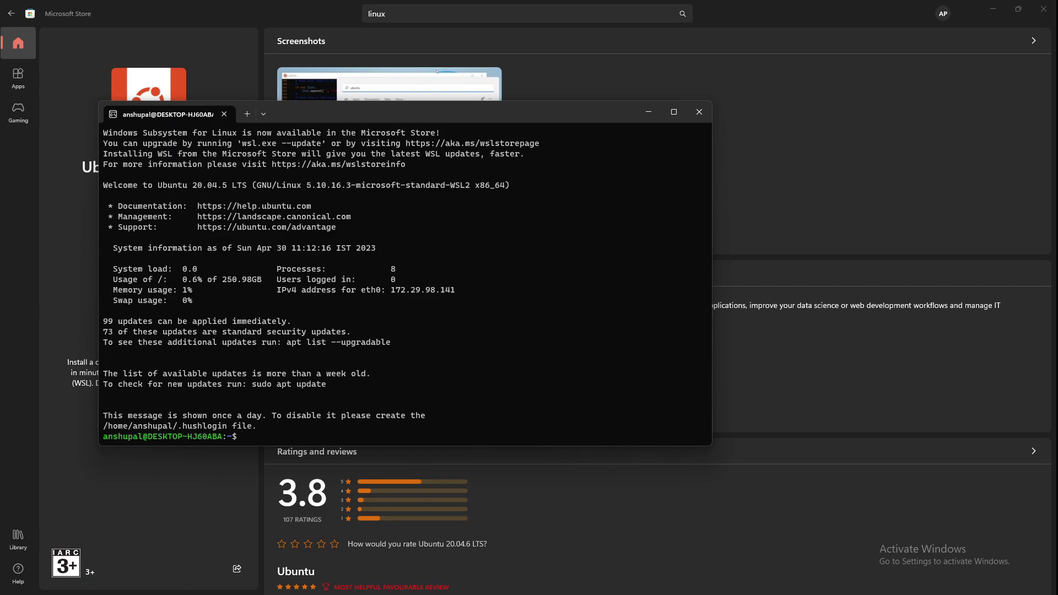
click(673, 111)
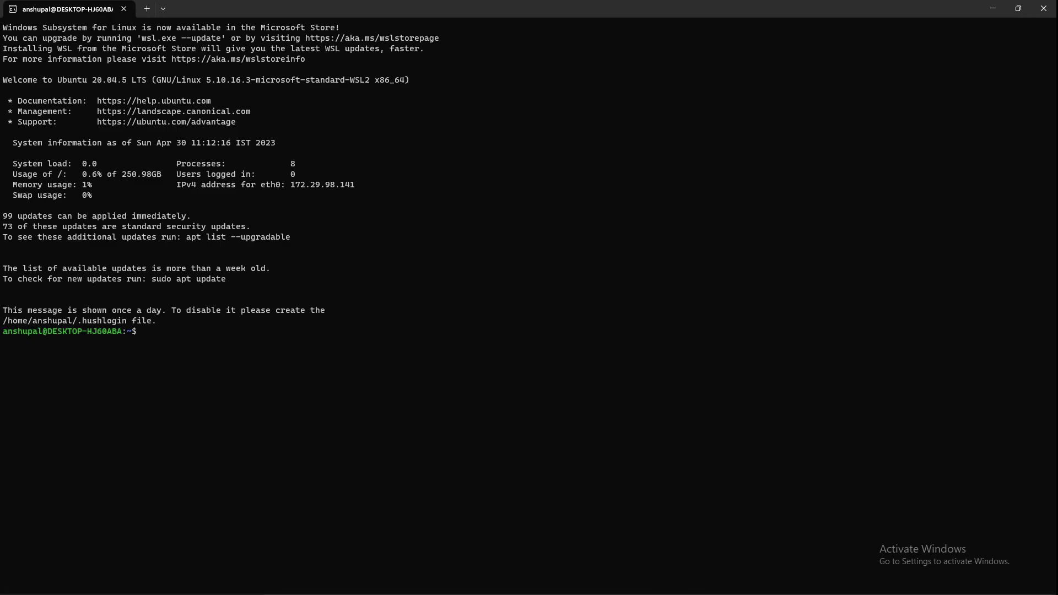
Switch to the Chrome incognito window and search Google for "linux redis server command"
mouse_move(588, 582)
click(587, 518)
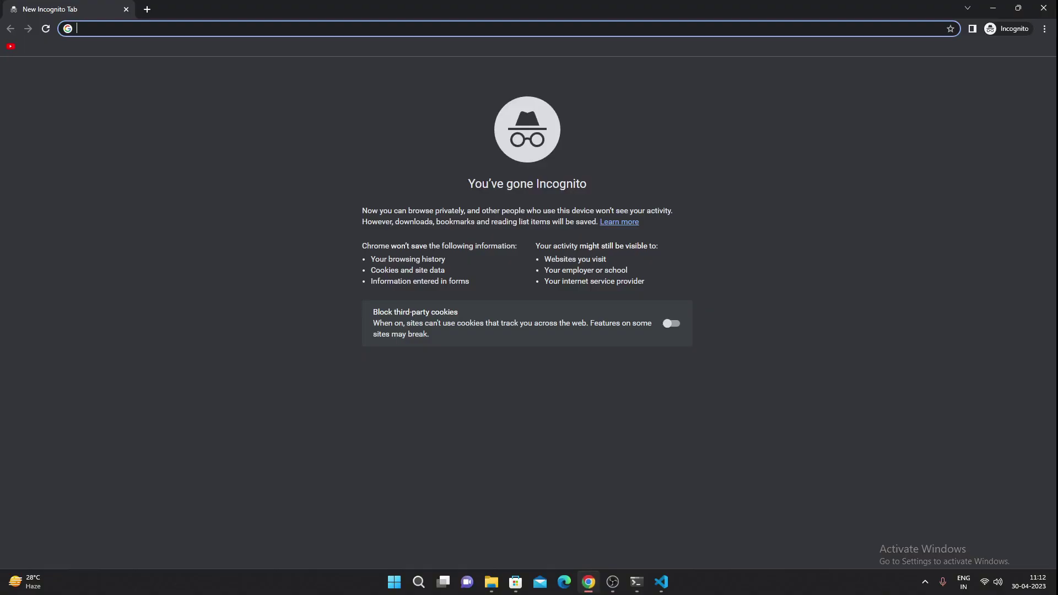
text(s)
key(BackSpace)
key(BackSpace)
text(lin)
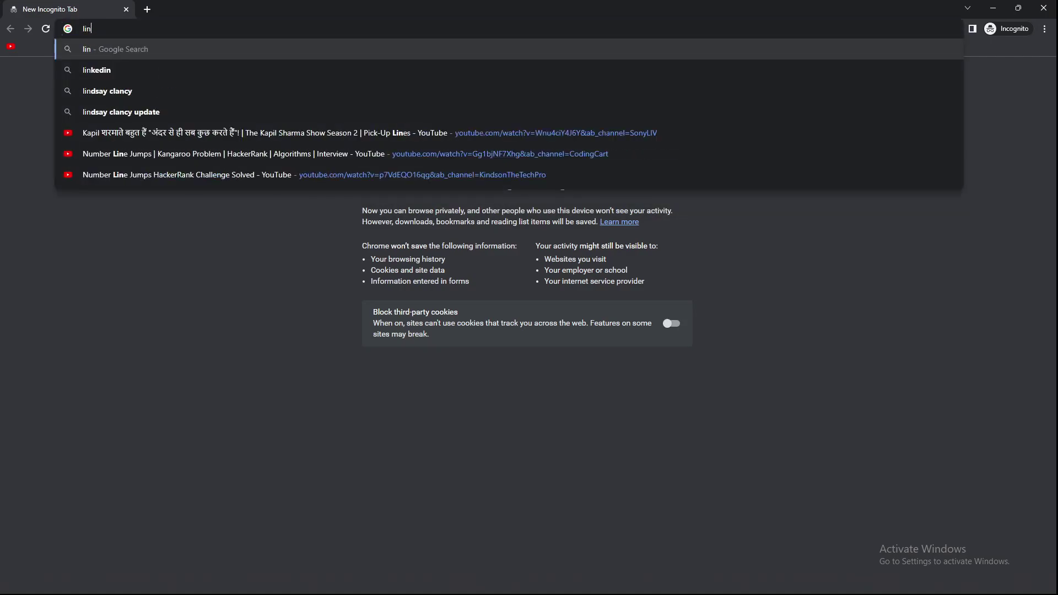
text(ux redi)
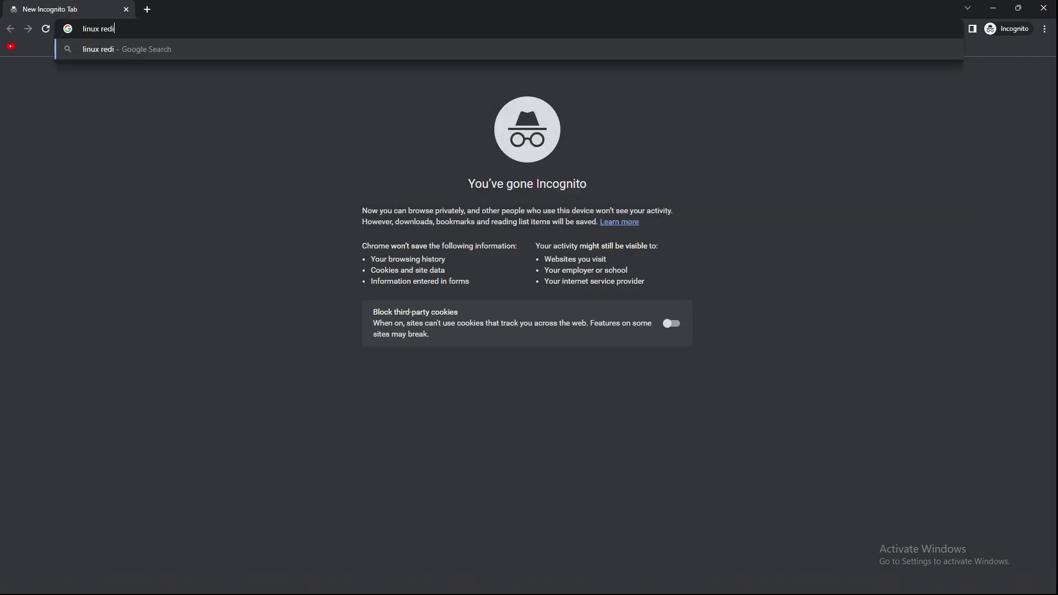
text(s server command)
key(Return)
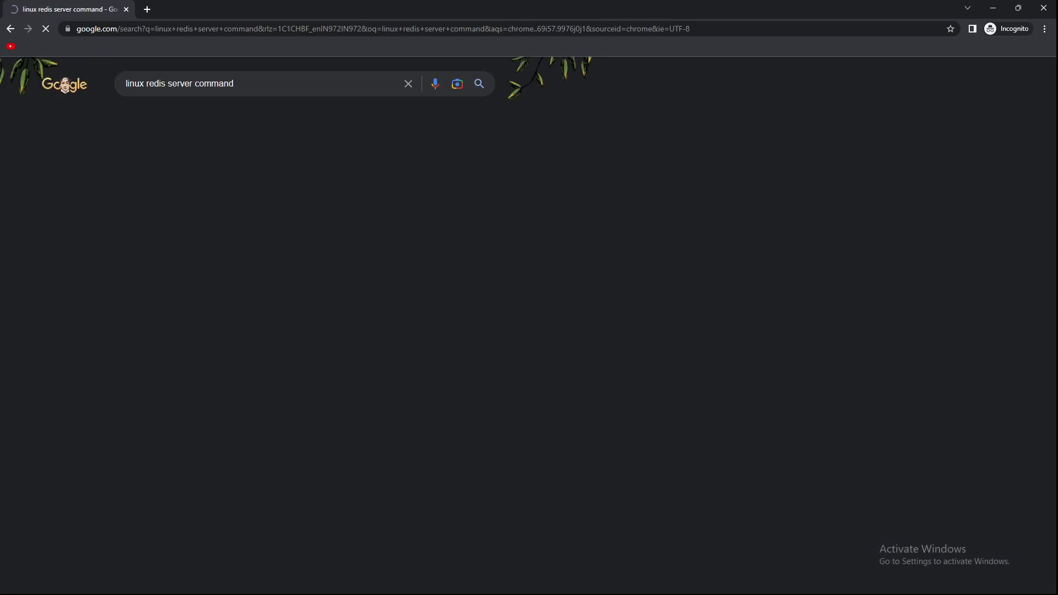
Open the "Getting started with Redis" result, read through its CLI and installation sections, and return to the search results
scroll(220, 303, down, 4)
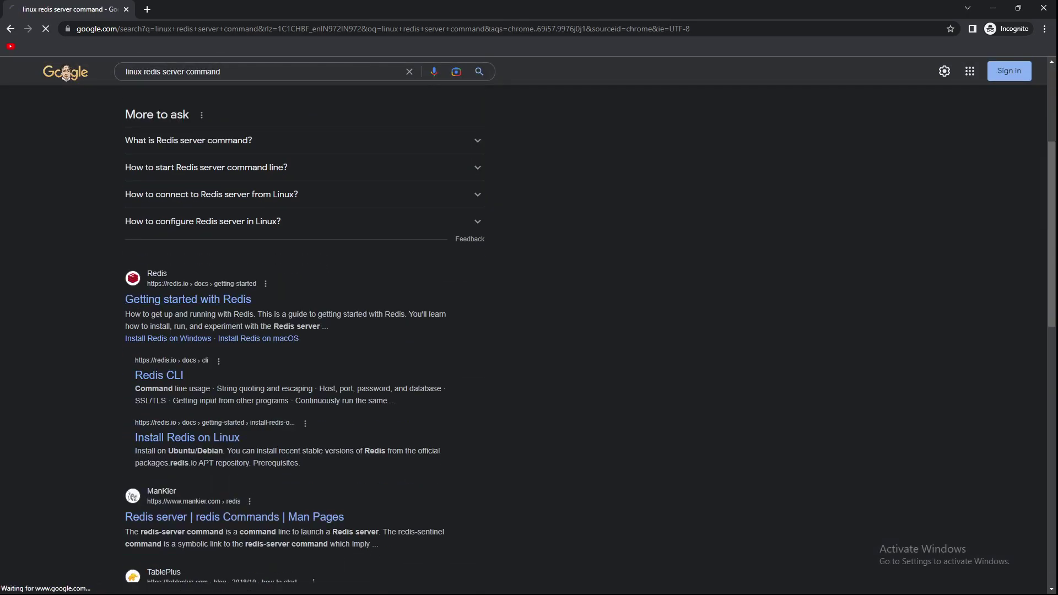
scroll(523, 331, down, 8)
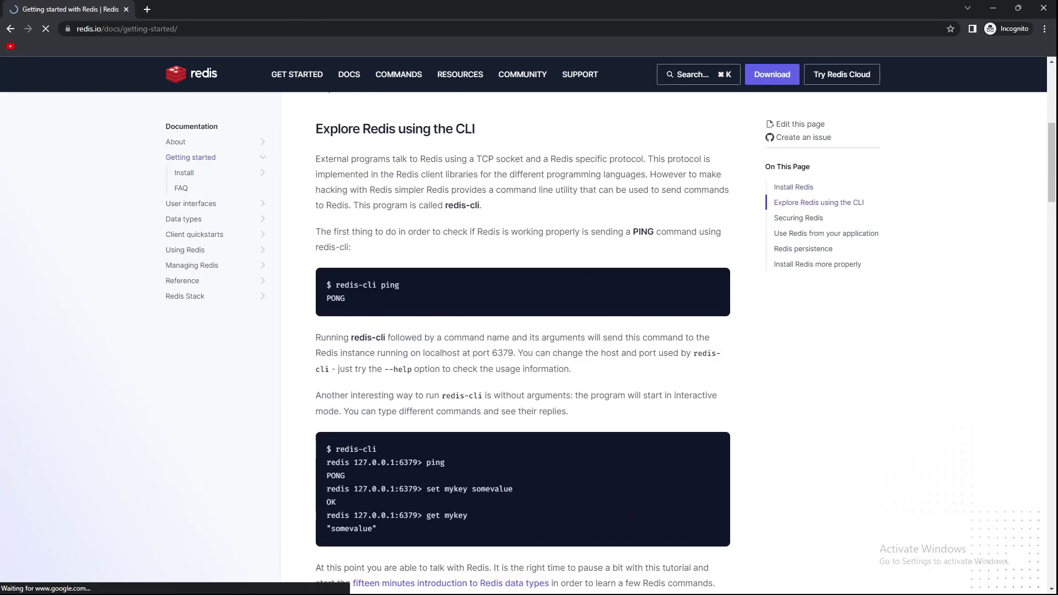
scroll(523, 331, down, 2)
scroll(524, 331, up, 7)
scroll(523, 330, down, 8)
scroll(523, 331, down, 20)
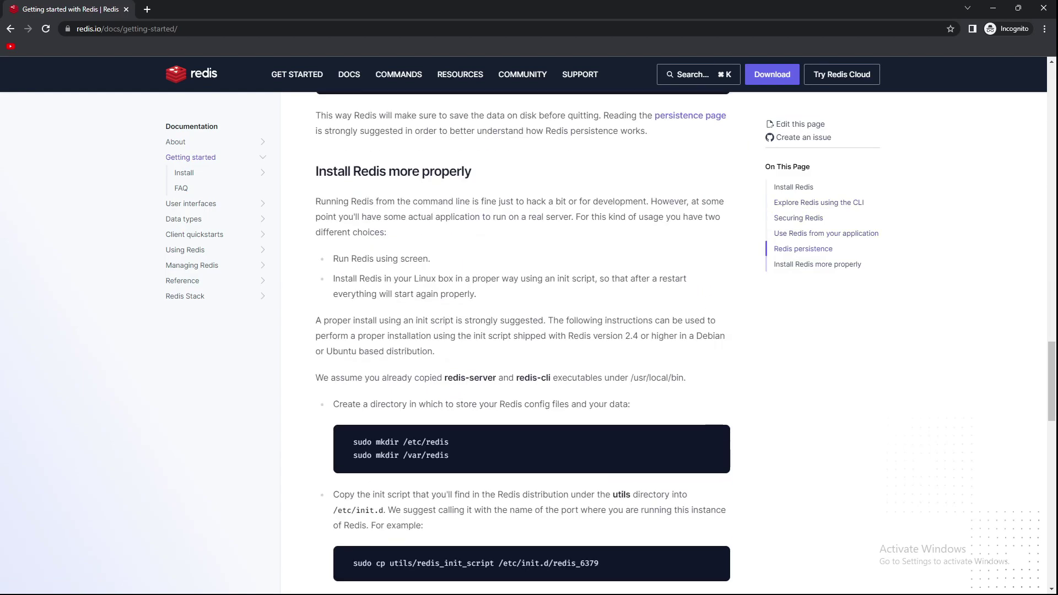
scroll(523, 330, down, 10)
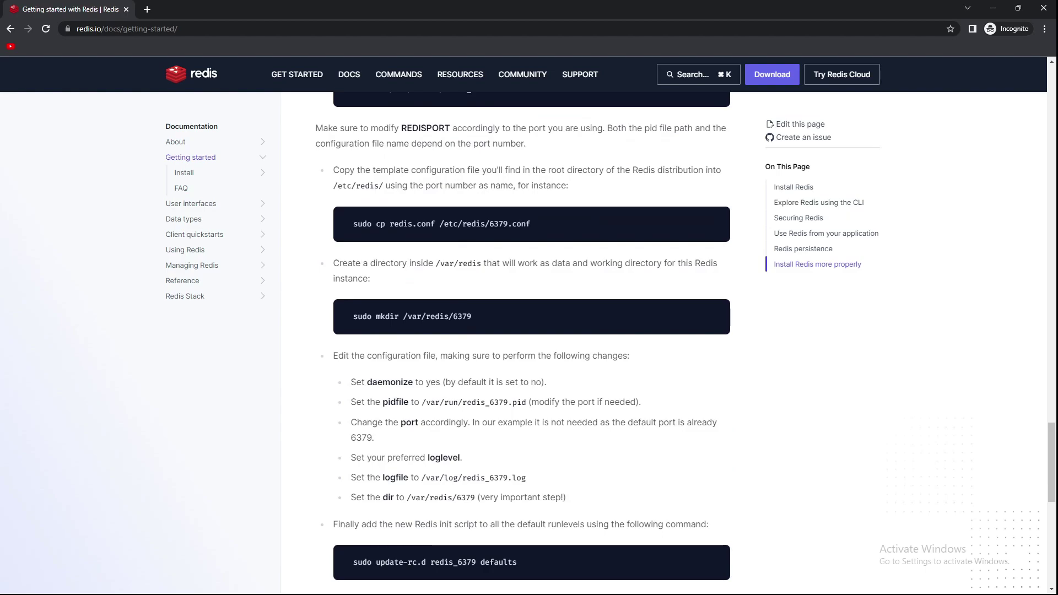
click(10, 29)
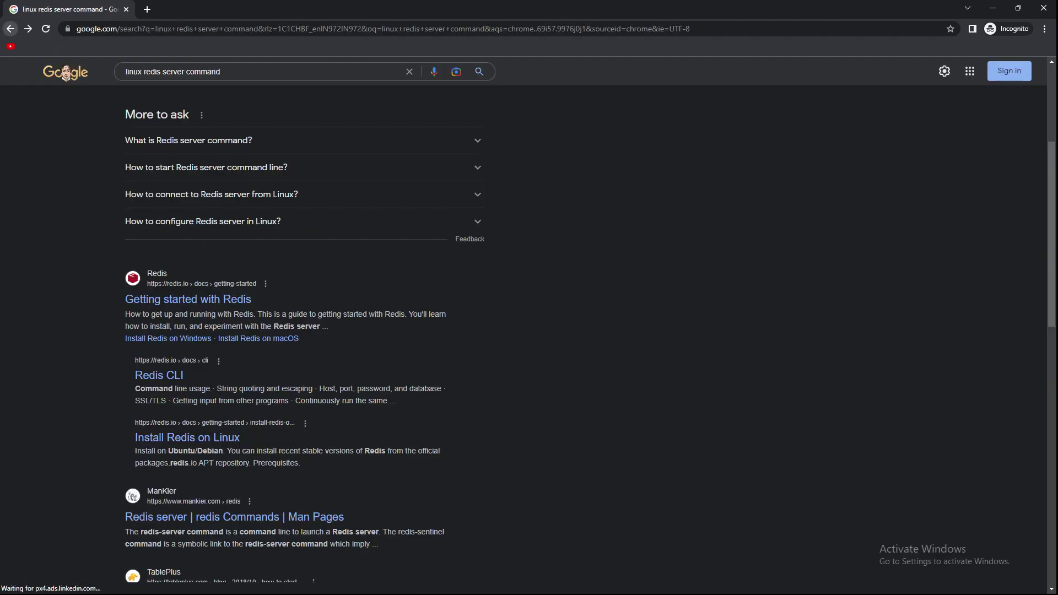
scroll(188, 189, down, 2)
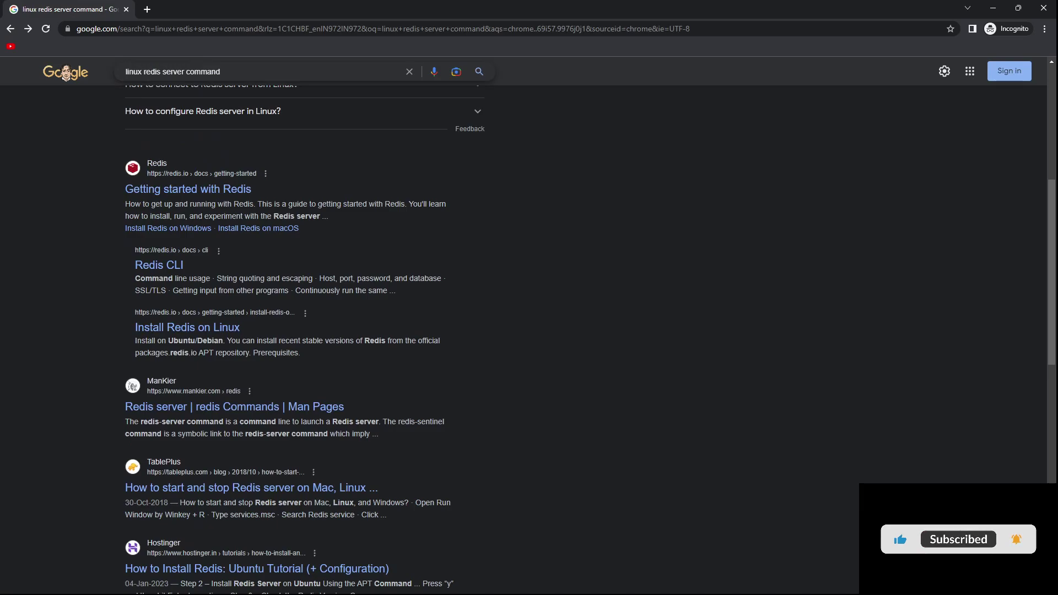
Replace the Google query with "install redis on windows" and run the search
triple_click(173, 72)
text(i)
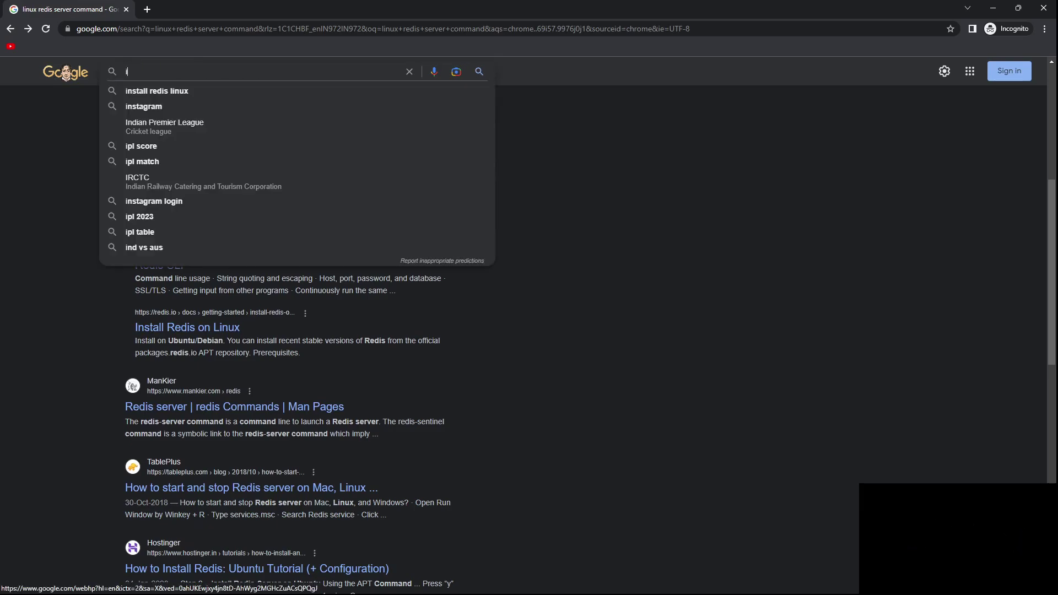
text(nstall redi)
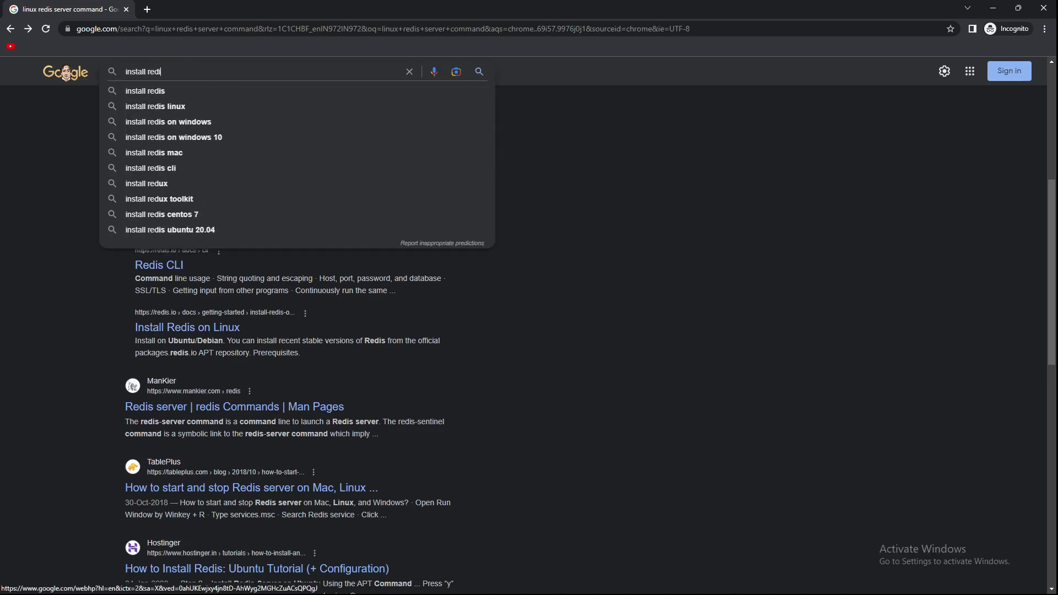
text(s on win)
key(Down)
key(Down)
key(Return)
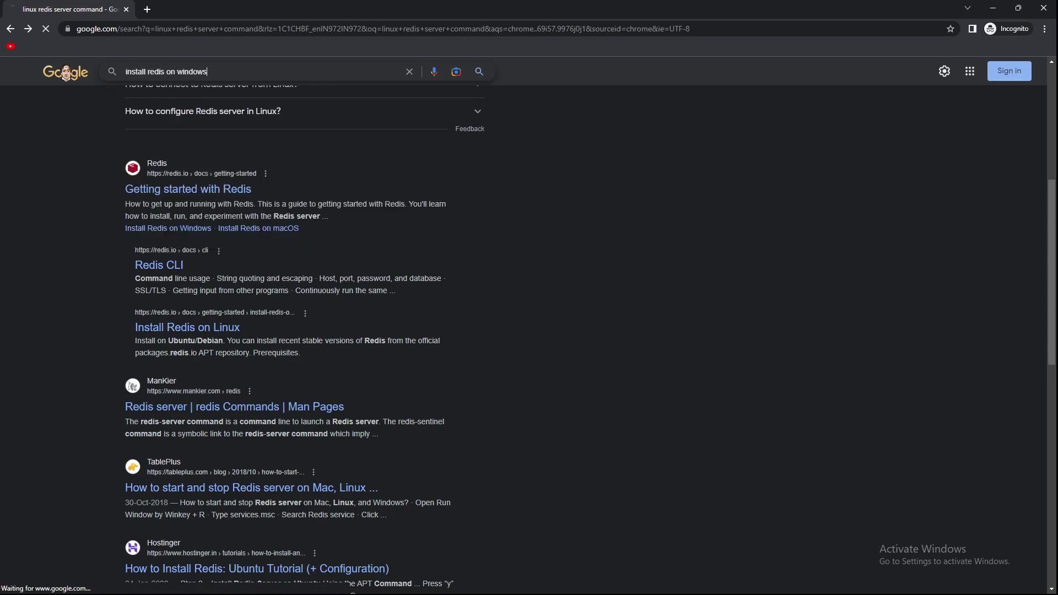
Open the redis.io "Install Redis on Windows" guide in a new tab and review its install, start and connect commands
right_click(135, 188)
click(160, 191)
key(ctrl+Tab)
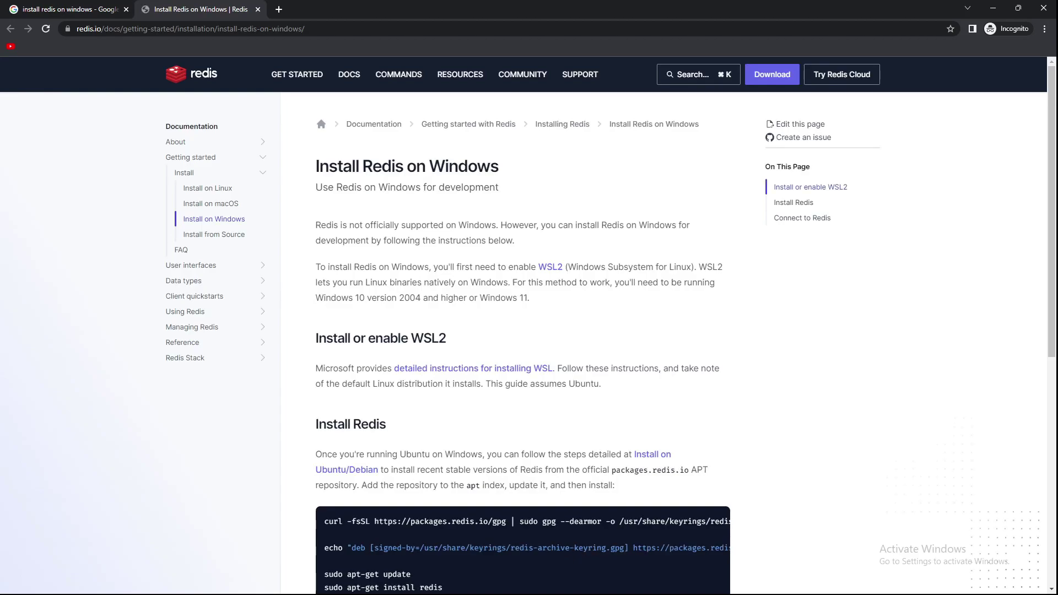
scroll(522, 341, down, 4)
scroll(522, 341, down, 4)
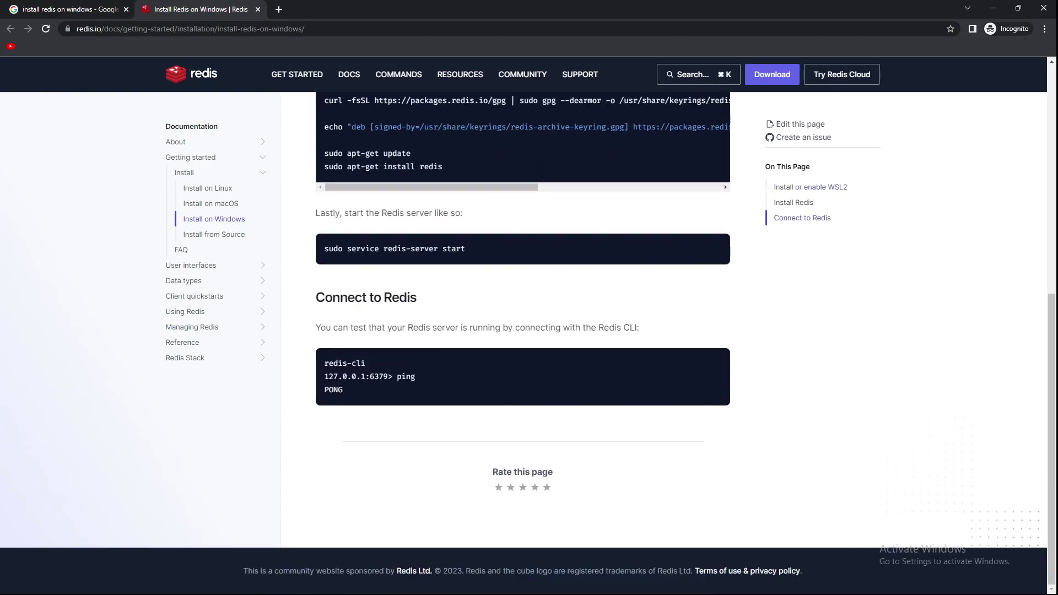
scroll(523, 341, up, 4)
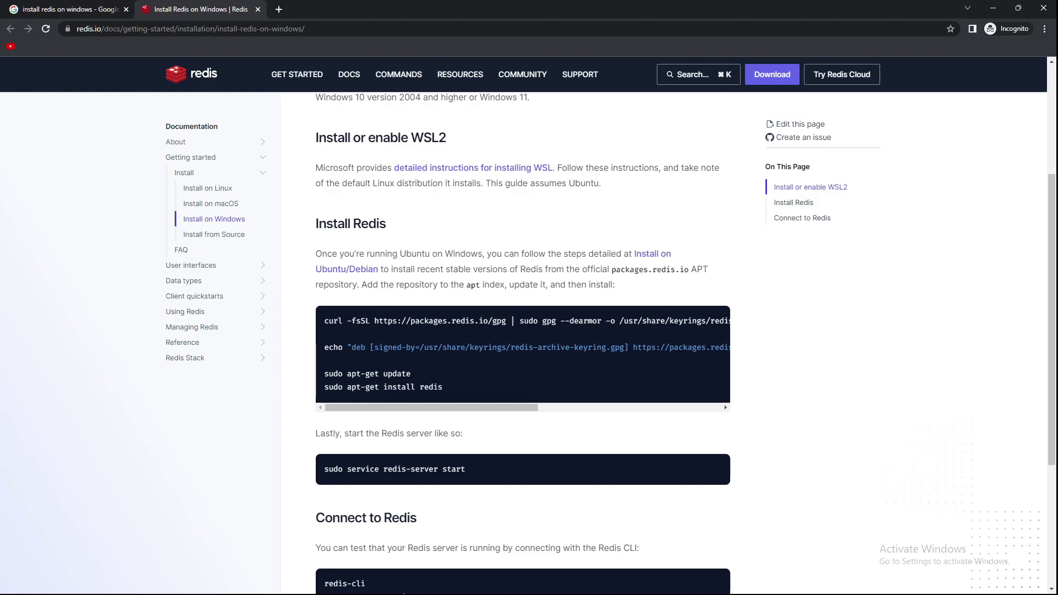
Highlight the "sudo apt-get update" and "sudo apt-get install redis" commands in the guide, show the Ubuntu terminal and return to the guide
mouse_move(636, 590)
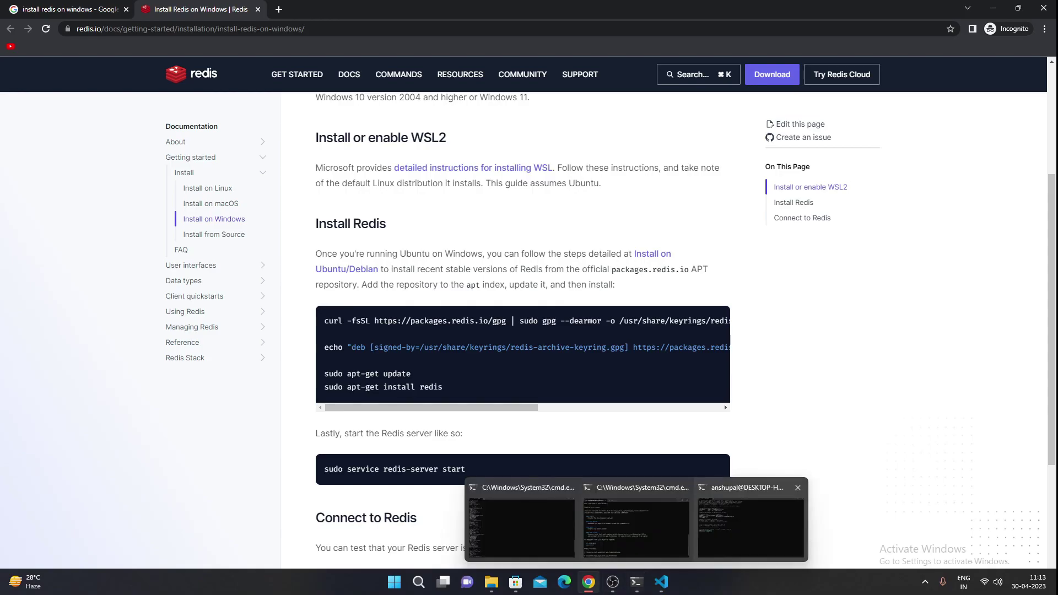
click(759, 520)
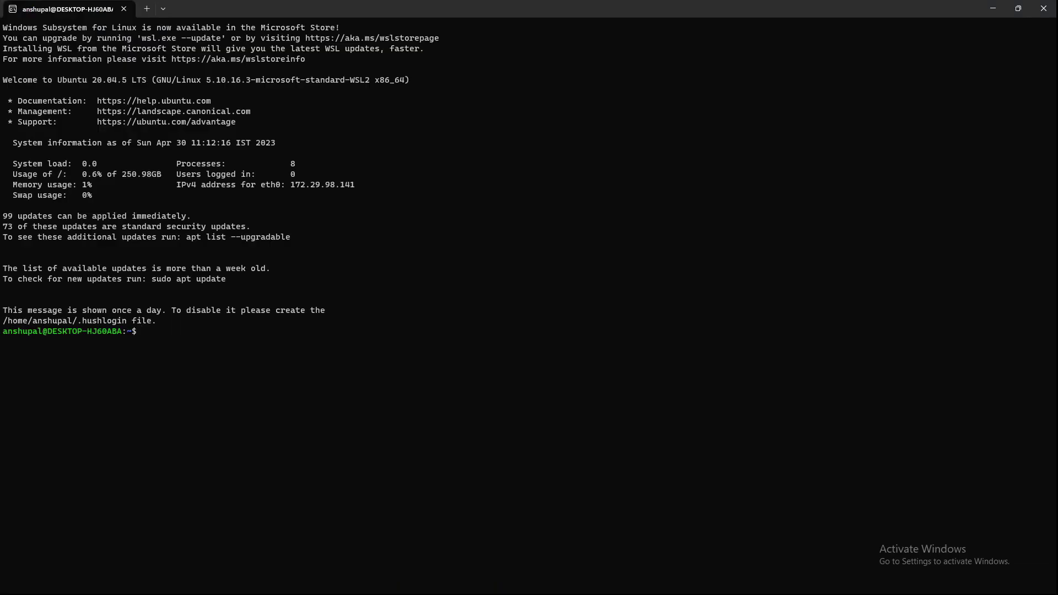
click(992, 8)
drag(444, 386, 325, 387)
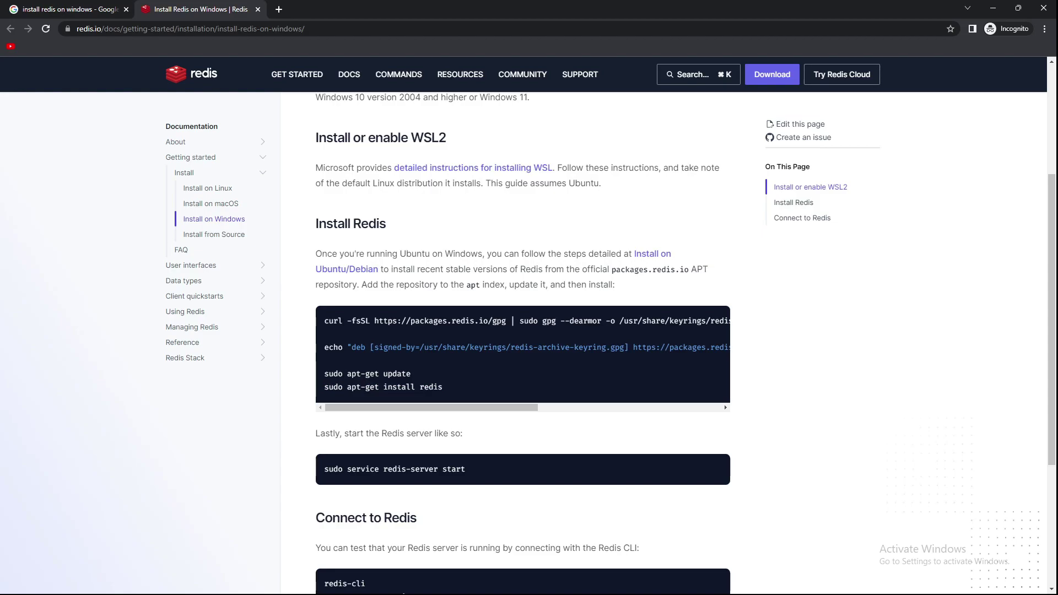
mouse_move(636, 582)
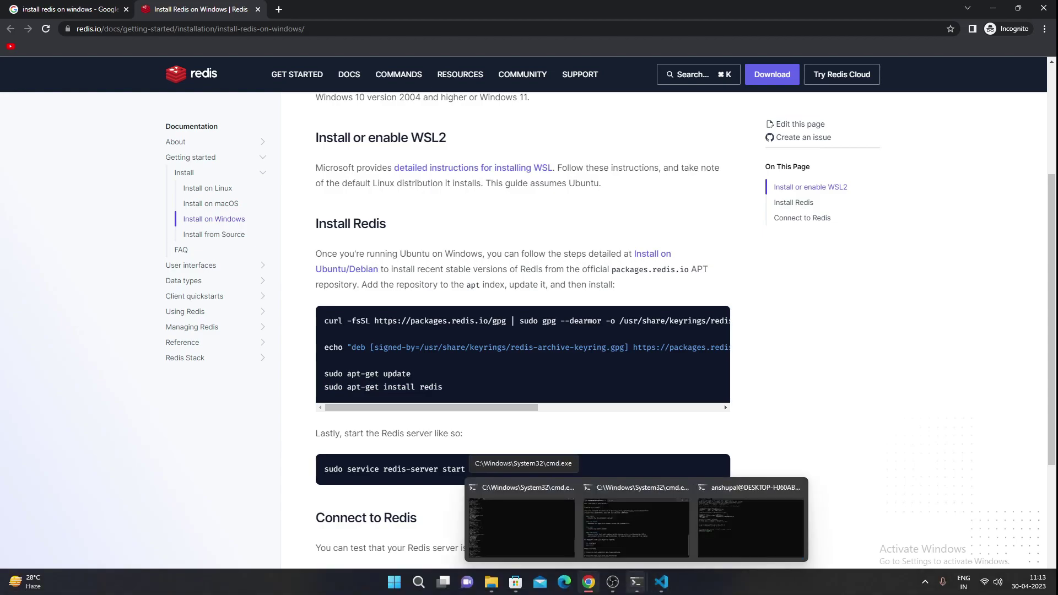
drag(442, 389, 324, 370)
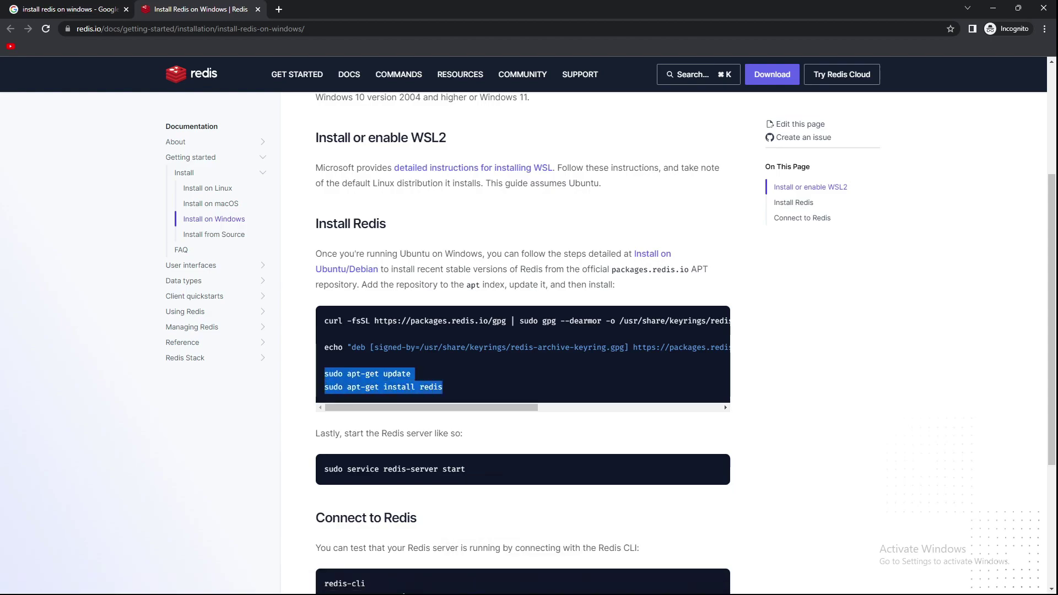
mouse_move(636, 581)
click(757, 523)
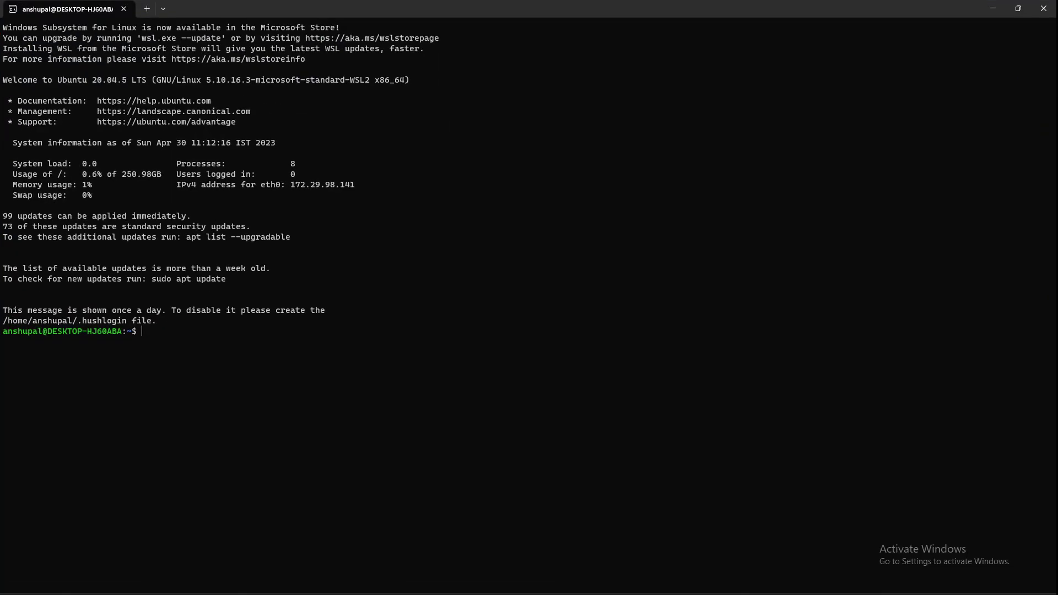
key(alt+Tab)
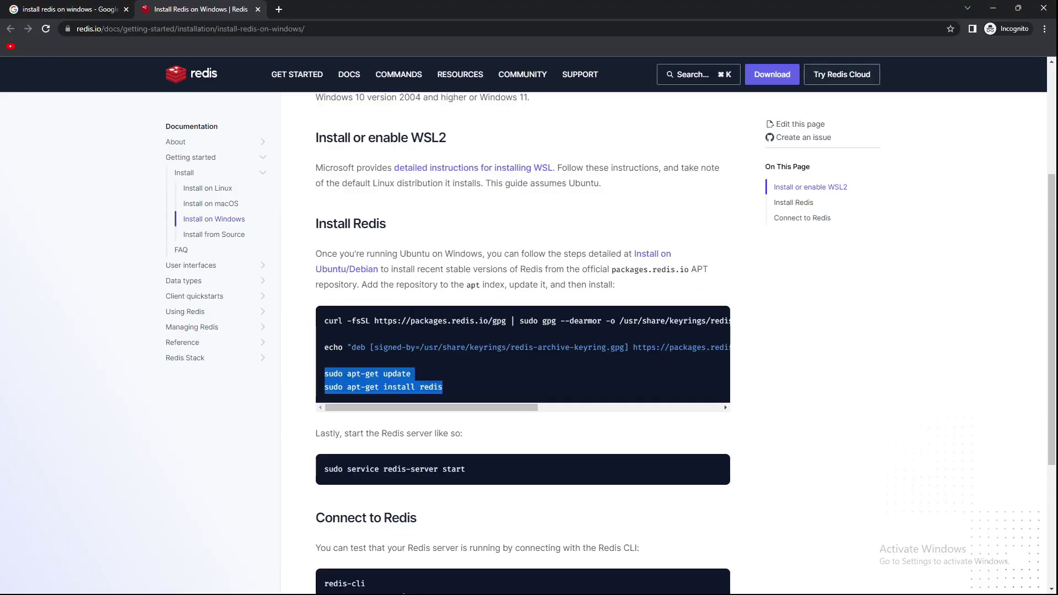
Copy "sudo service redis-server start" from the guide, run it in the Ubuntu terminal and enter the sudo password
scroll(522, 331, down, 3)
drag(466, 303, 324, 304)
key(ctrl+c)
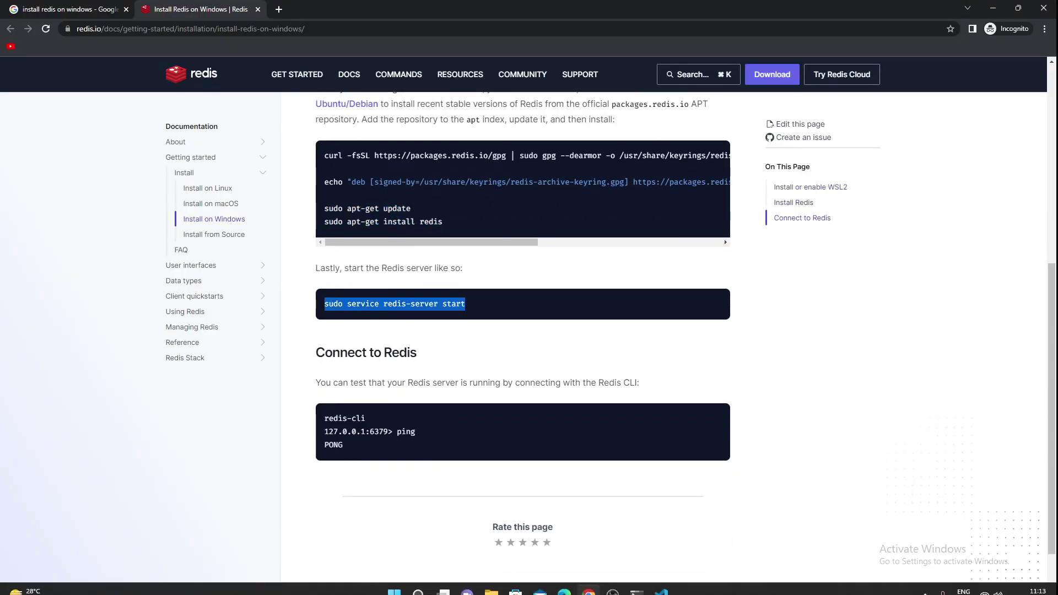
mouse_move(661, 582)
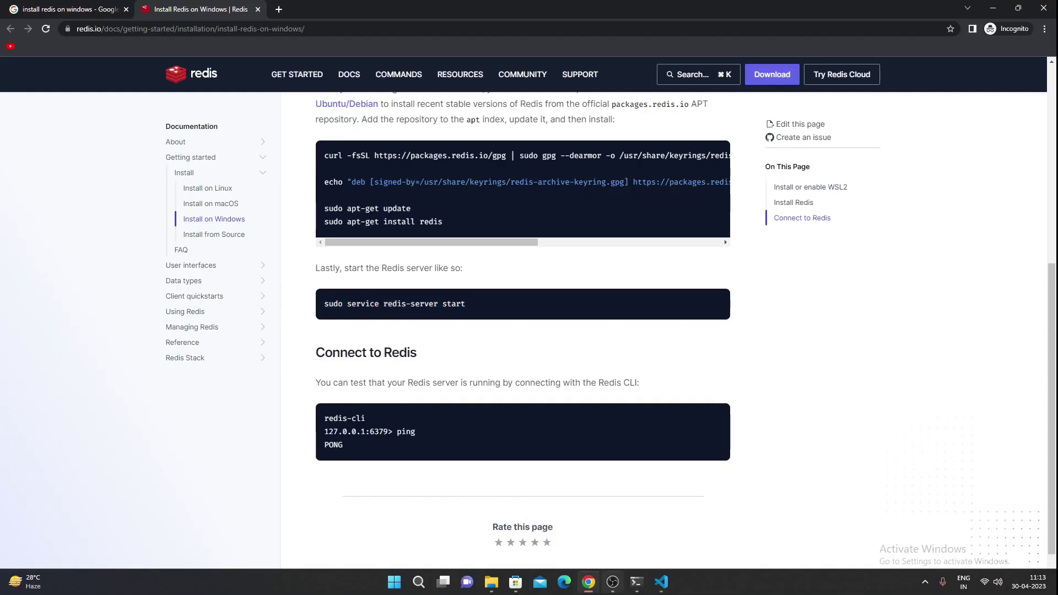
click(612, 582)
click(751, 529)
key(ctrl+v)
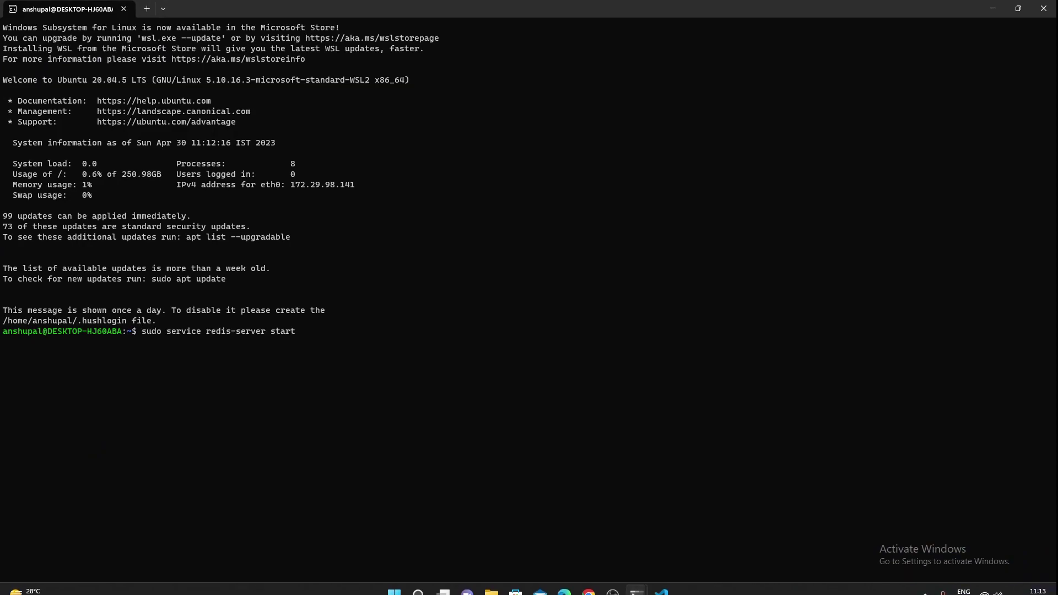
key(Return)
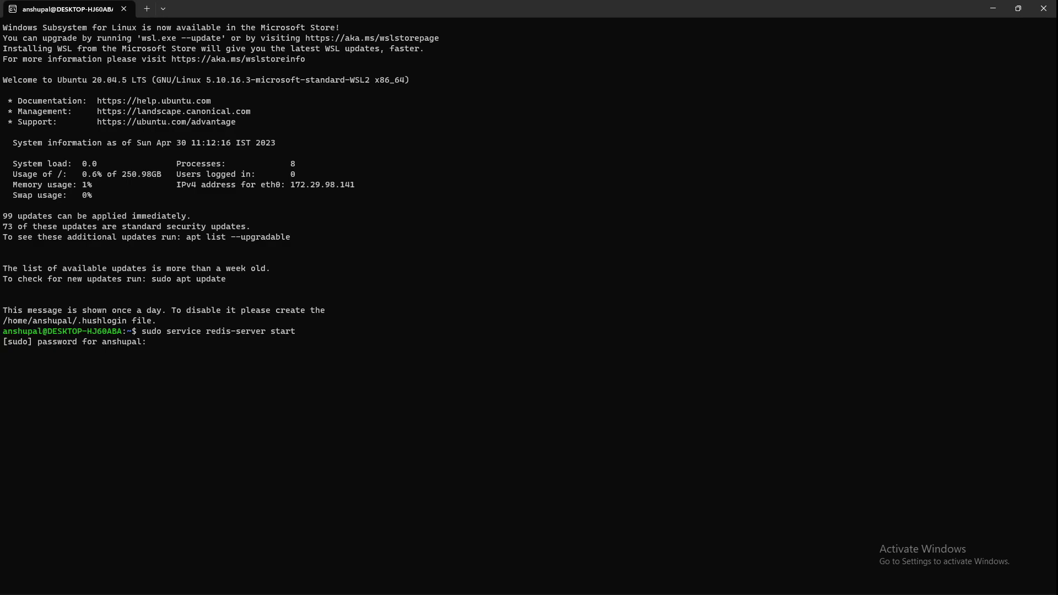
key(Return)
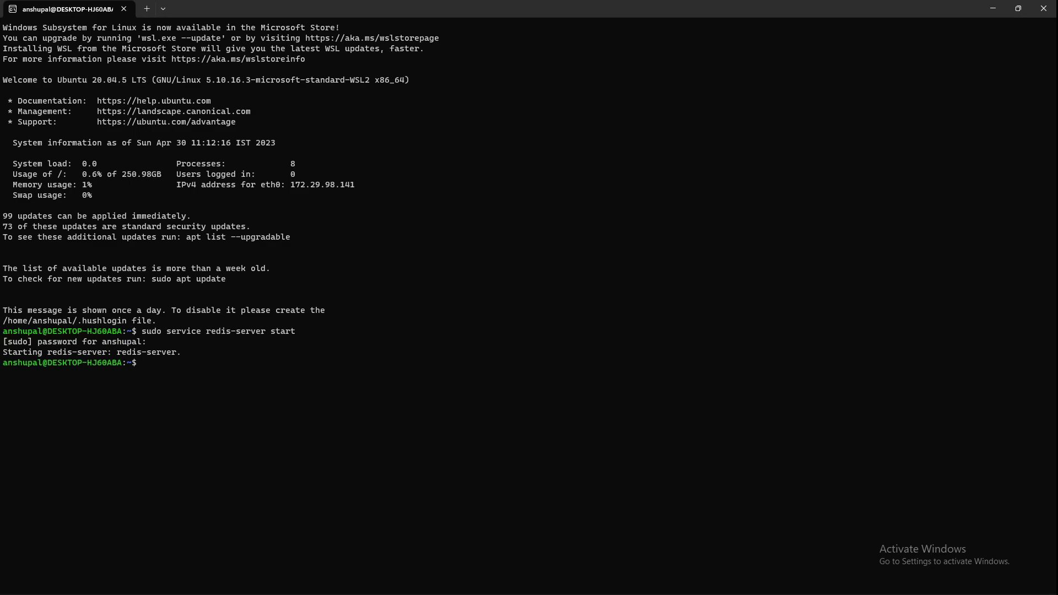
Connect to the Redis server with redis-cli, send PING to test the connection, and highlight the port and the reply
text(redis-cl)
text(i)
key(Return)
drag(72, 373, 52, 373)
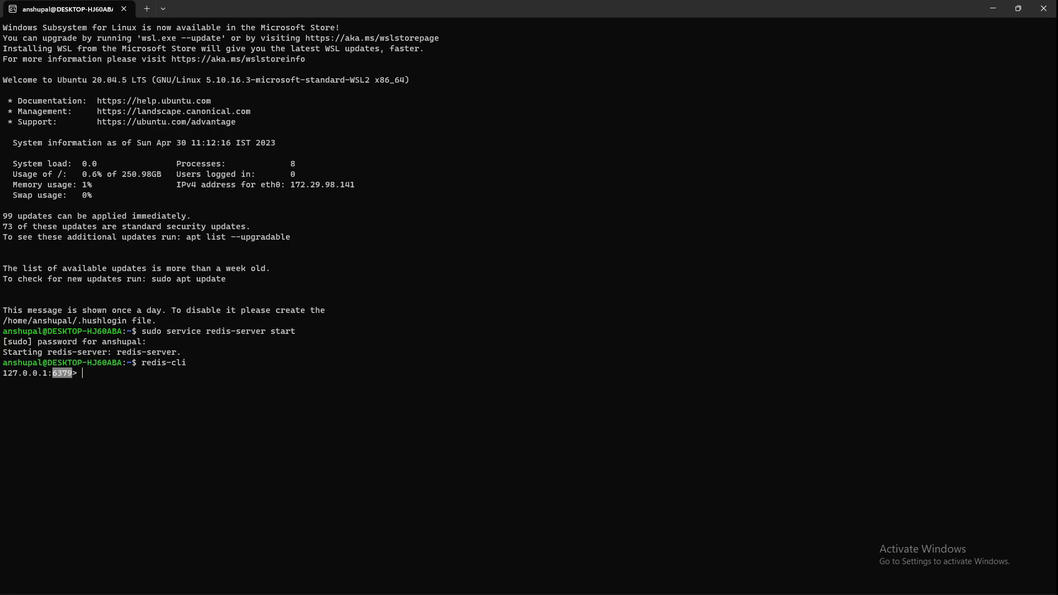
text(PING)
key(Return)
drag(38, 383, 2, 383)
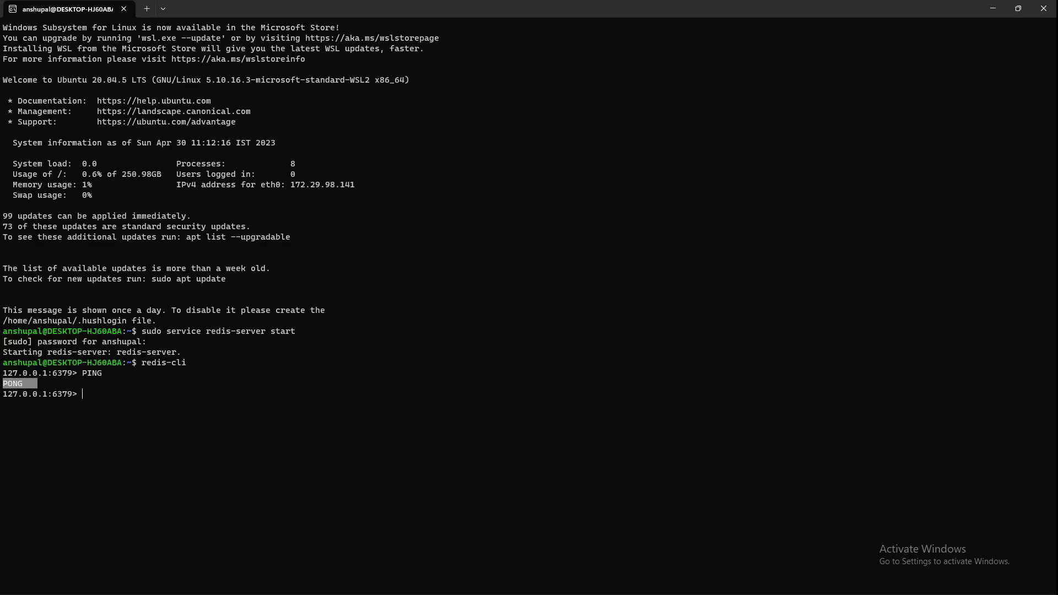
drag(92, 393, 3, 373)
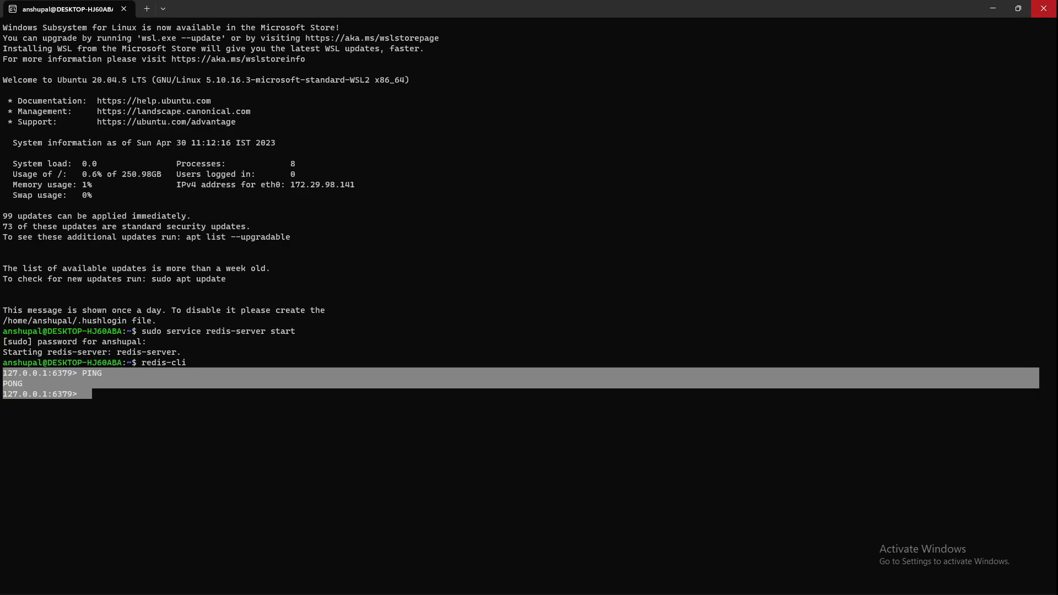
Return to the browser, search for "channels-redis" in a new tab and open the package's PyPI page
click(636, 582)
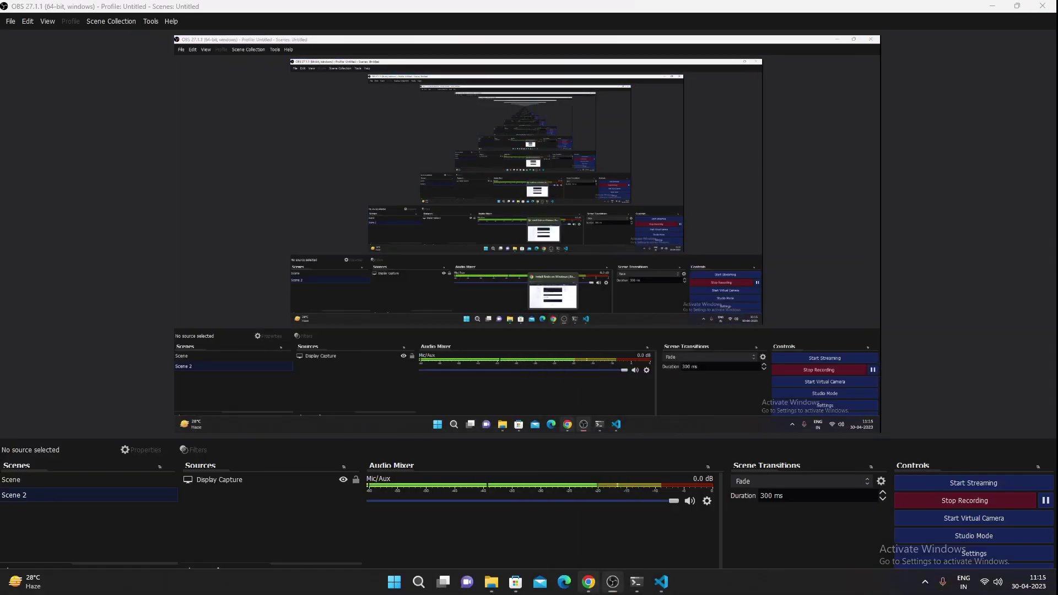
click(589, 582)
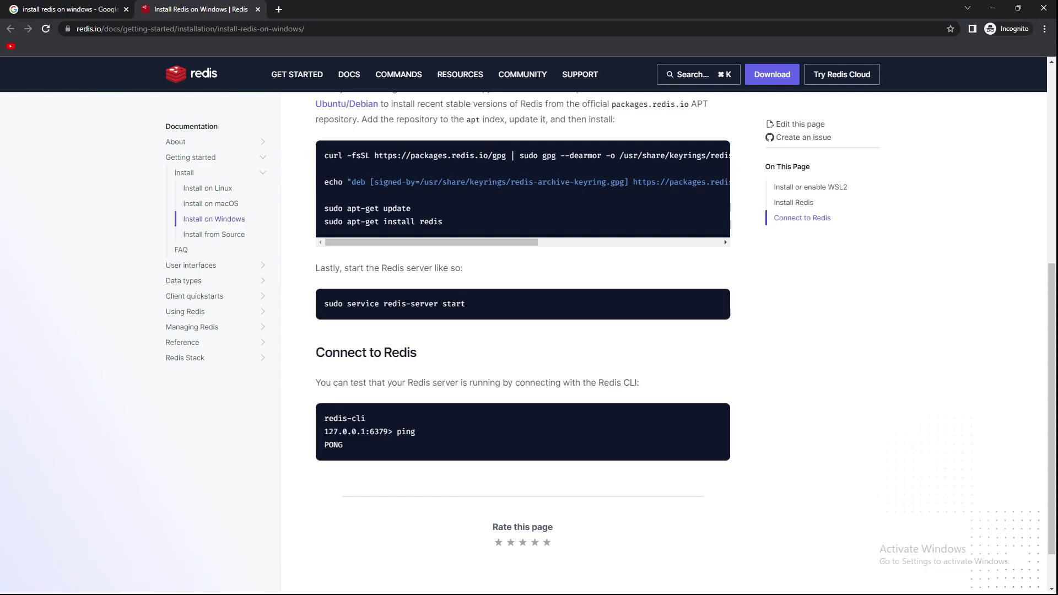
mouse_move(636, 582)
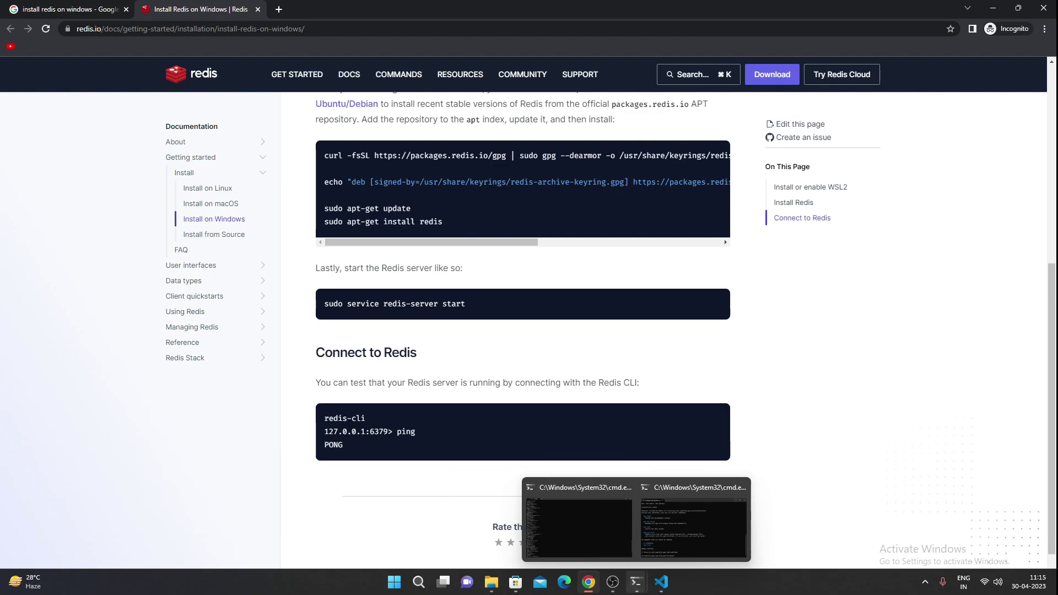
key(ctrl+shift+Tab)
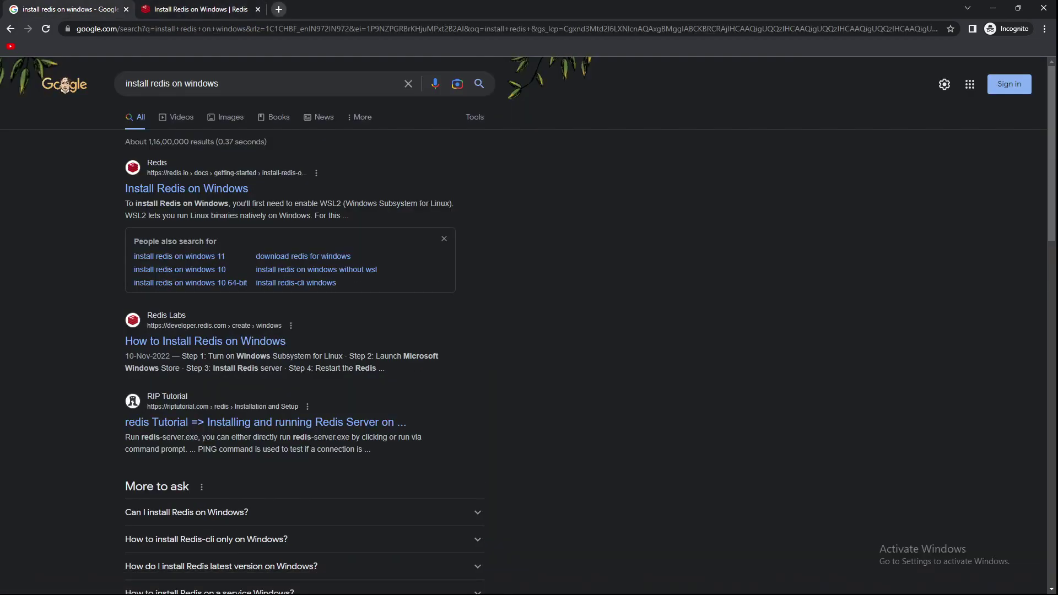
click(279, 8)
text(channe)
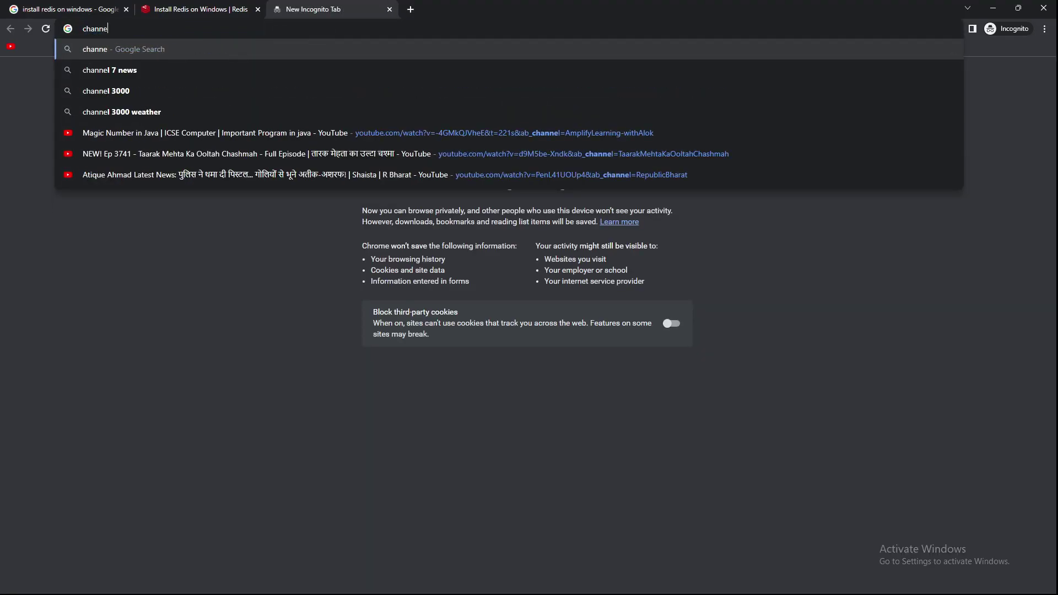
text(ls-redis)
key(Return)
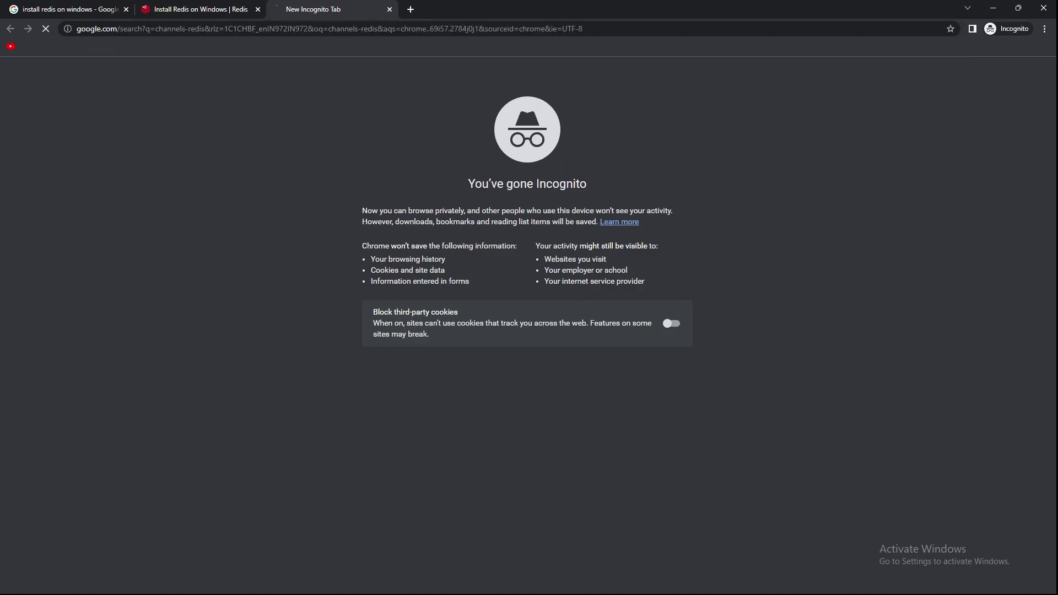
click(160, 189)
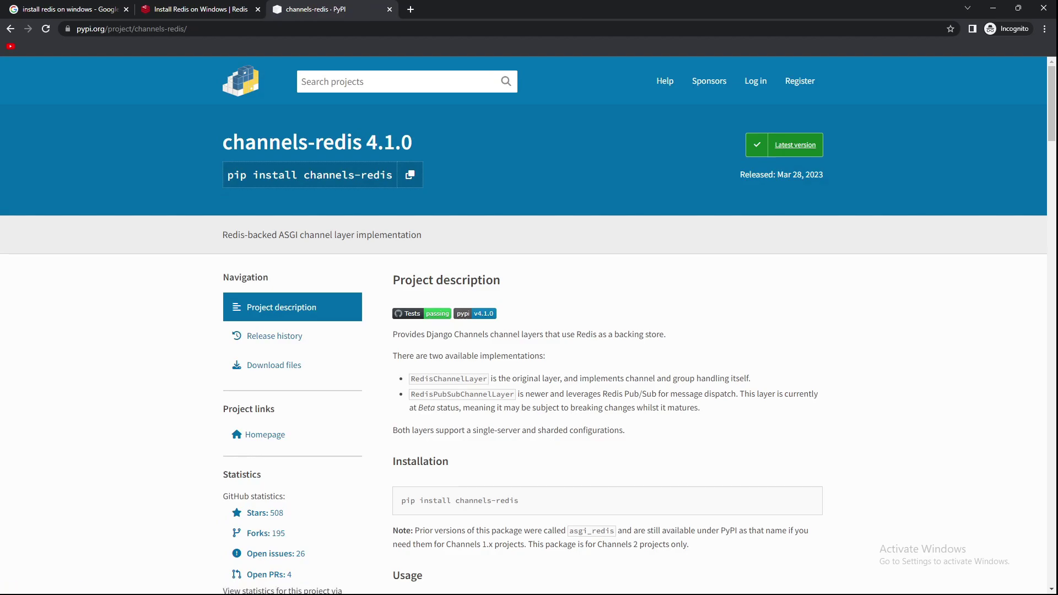
Review the channels-redis installation and usage sections, highlighting the first CHANNEL_LAYERS block and its RedisChannelLayer backend
scroll(529, 325, down, 7)
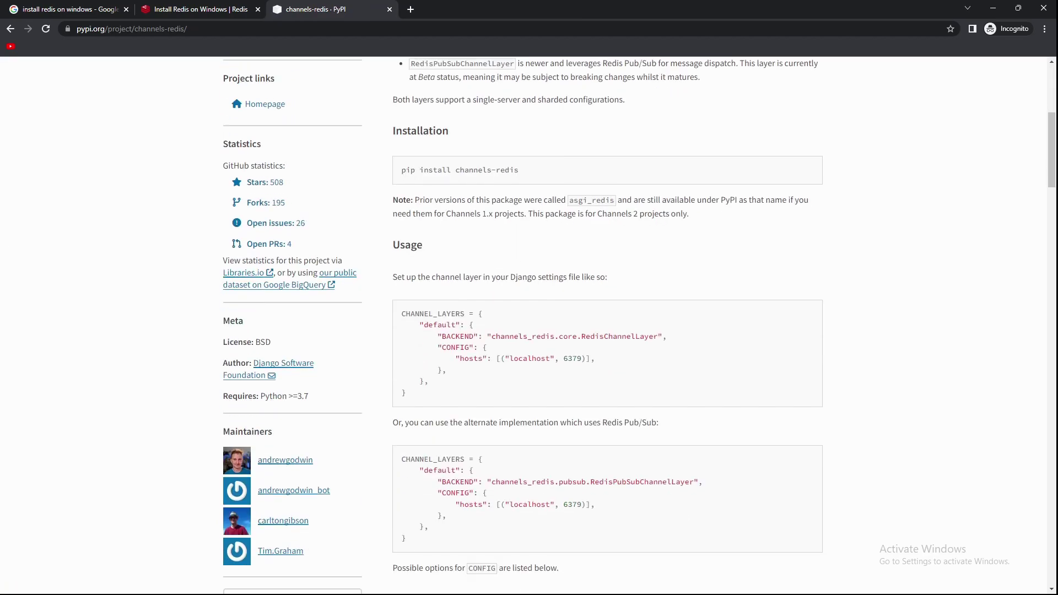
drag(407, 283, 401, 203)
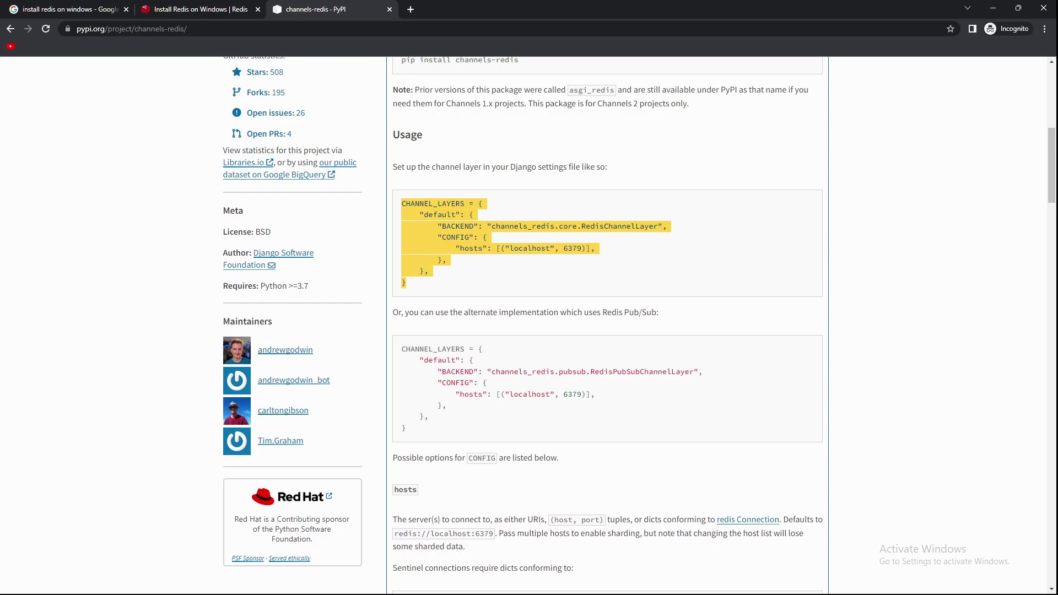
drag(659, 226, 581, 226)
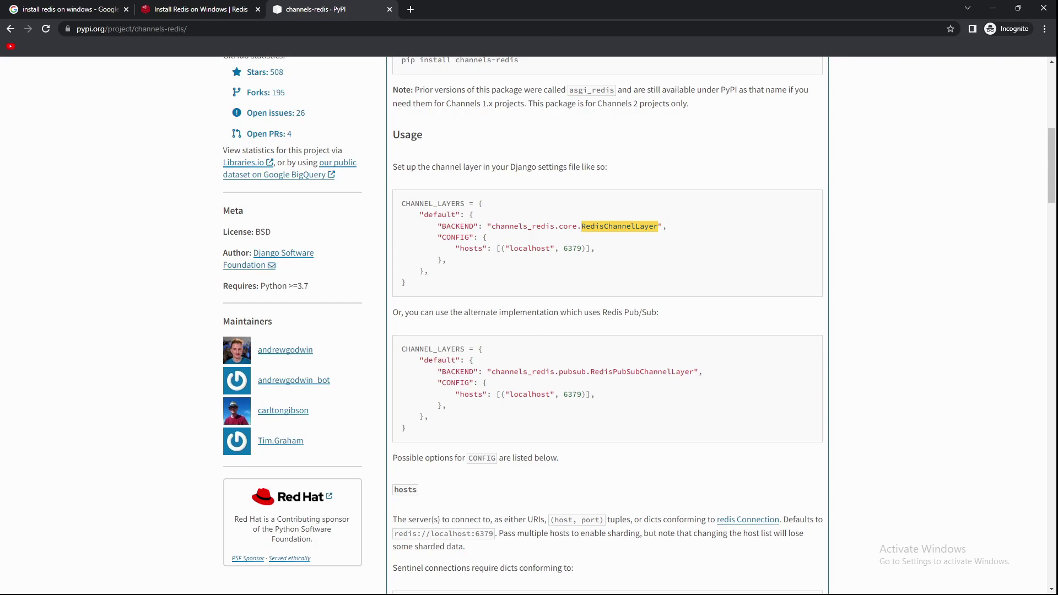
scroll(529, 325, up, 4)
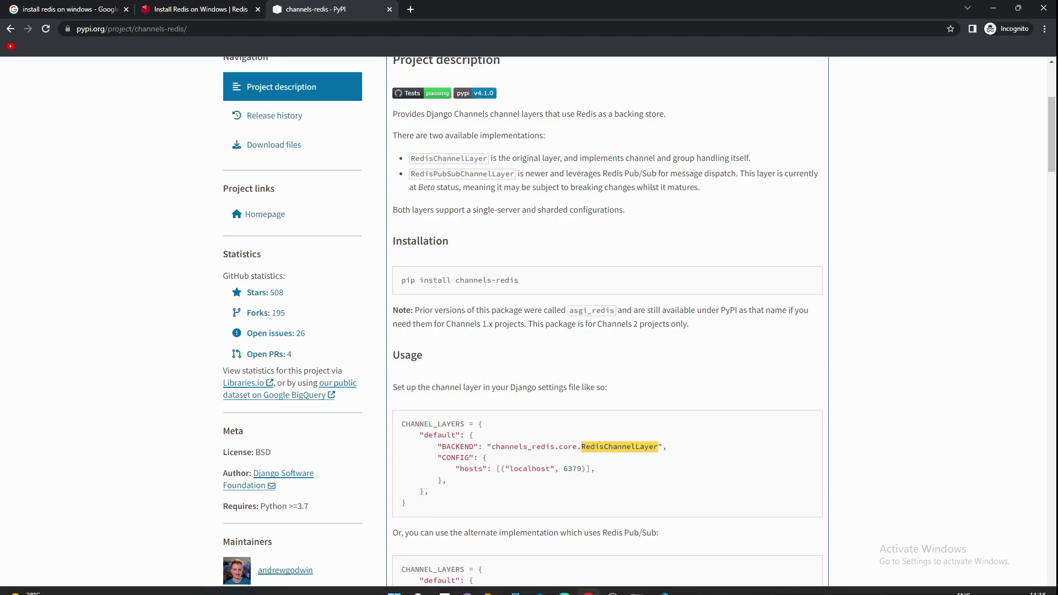
Switch to the chat_app_backend project in VS Code and select a conda environment as its Python interpreter
click(661, 582)
click(602, 526)
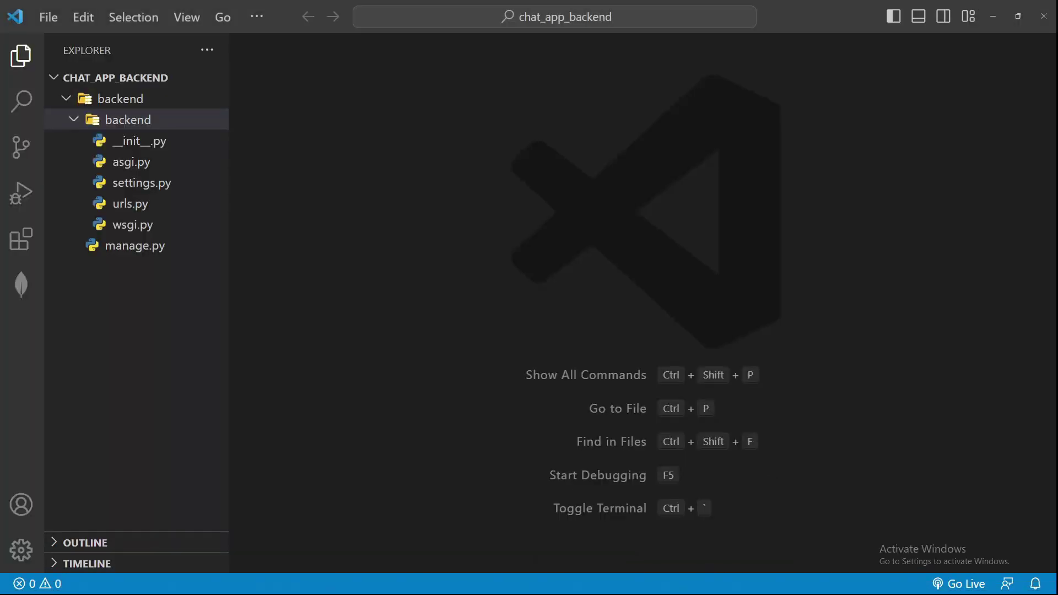
click(186, 17)
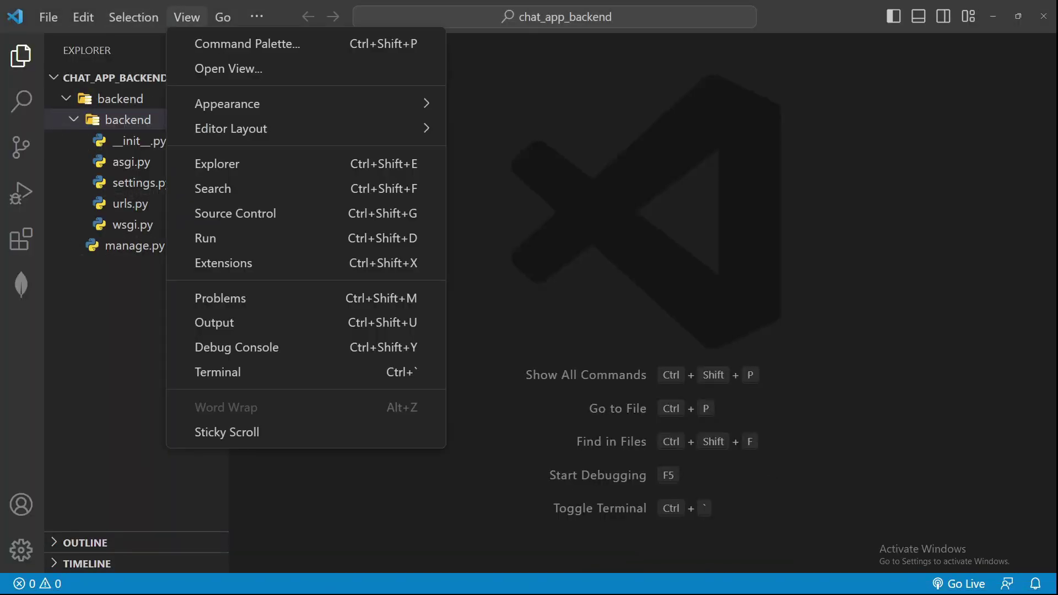
click(248, 42)
key(Escape)
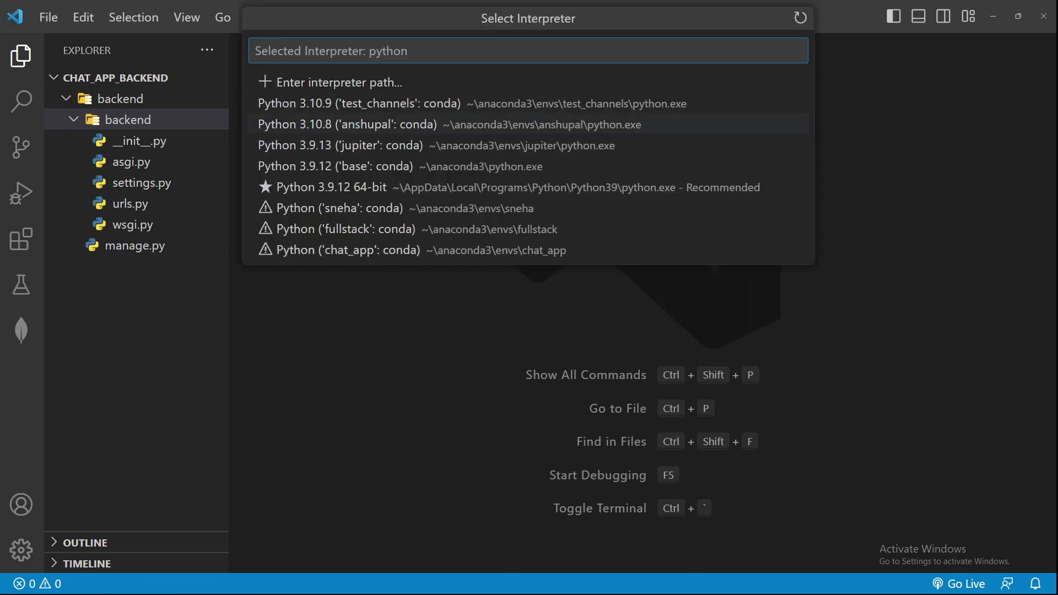
key(Return)
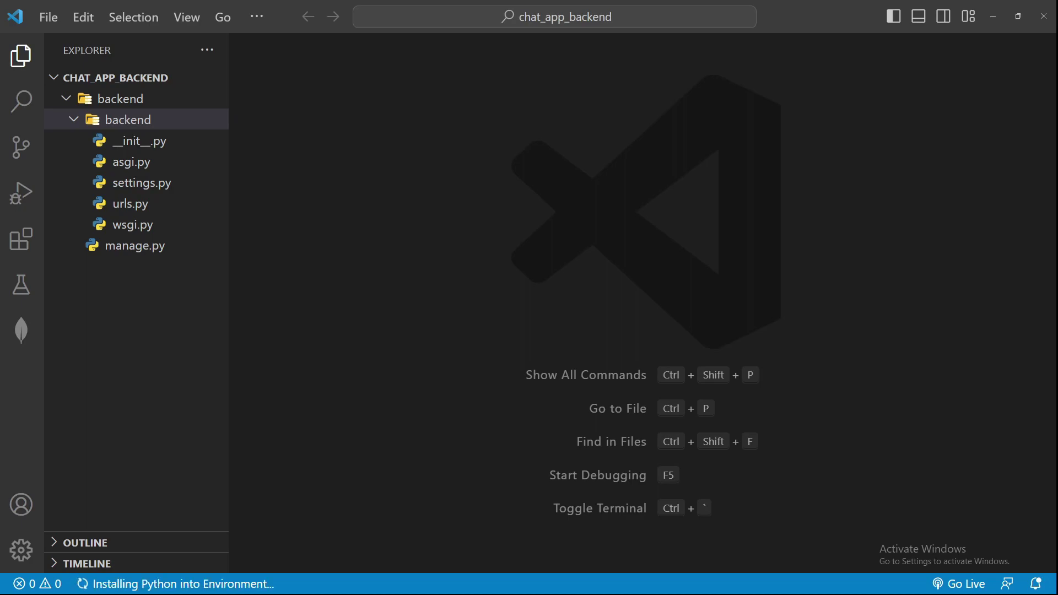